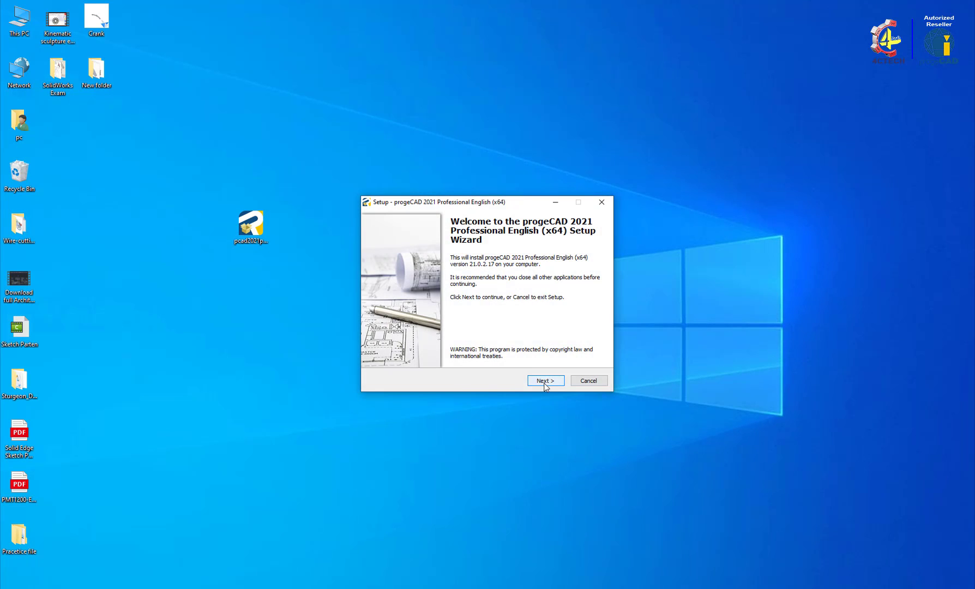
# Step: Accept the progeCAD 2021 Professional licence agreement in the setup wizard and proceed past it
pyautogui.click(545, 382)
pyautogui.click(414, 349)
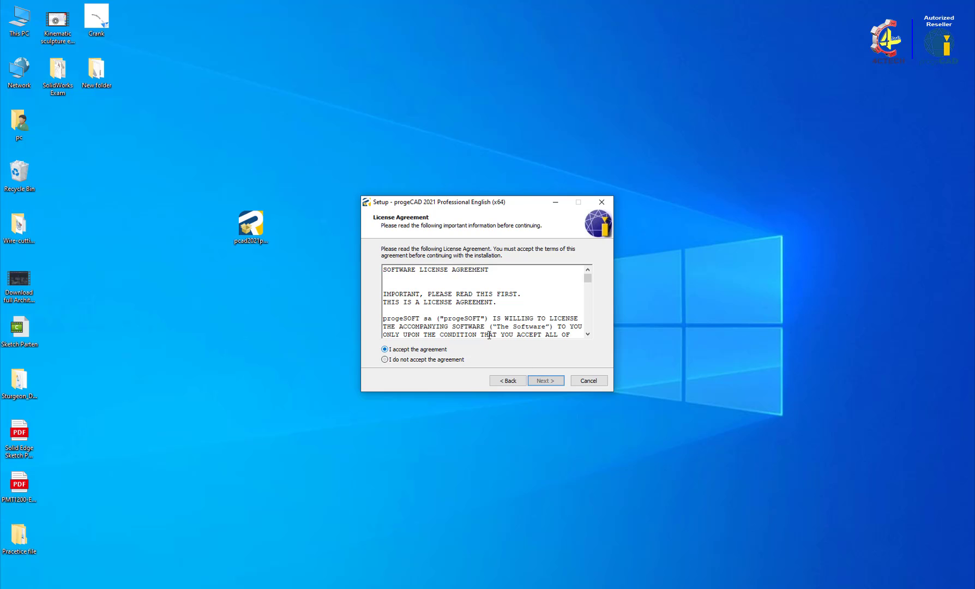
pyautogui.moveTo(588, 278); pyautogui.dragTo(596, 341)
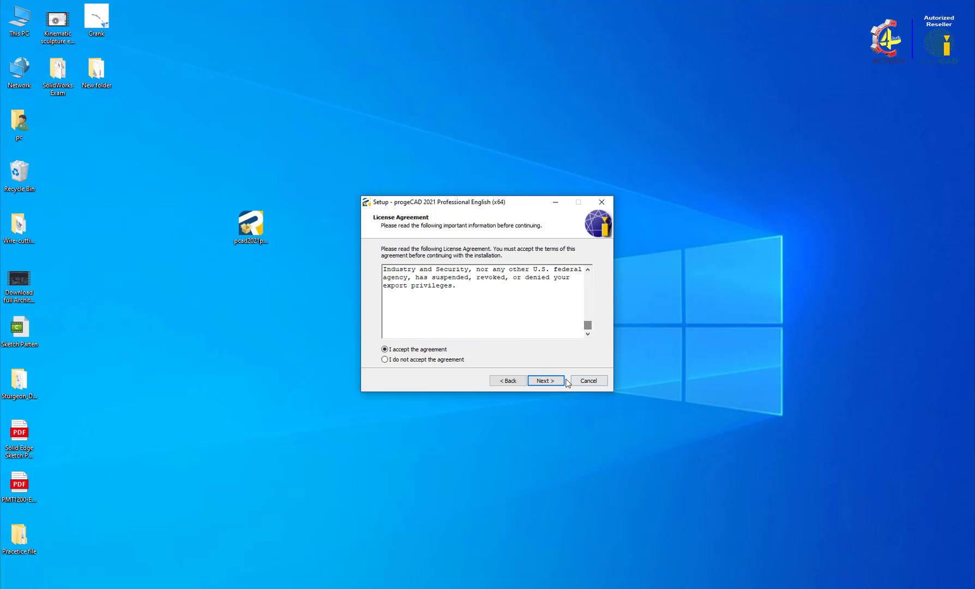
pyautogui.click(544, 381)
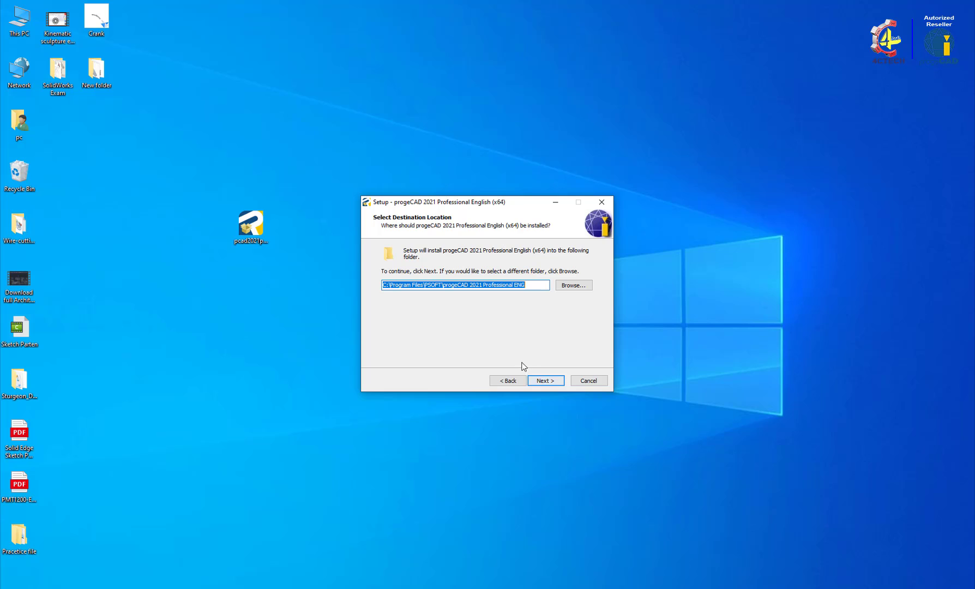
# Step: Keep the default install folders, all components and both desktop shortcuts, and start the progeCAD installation
pyautogui.click(547, 381)
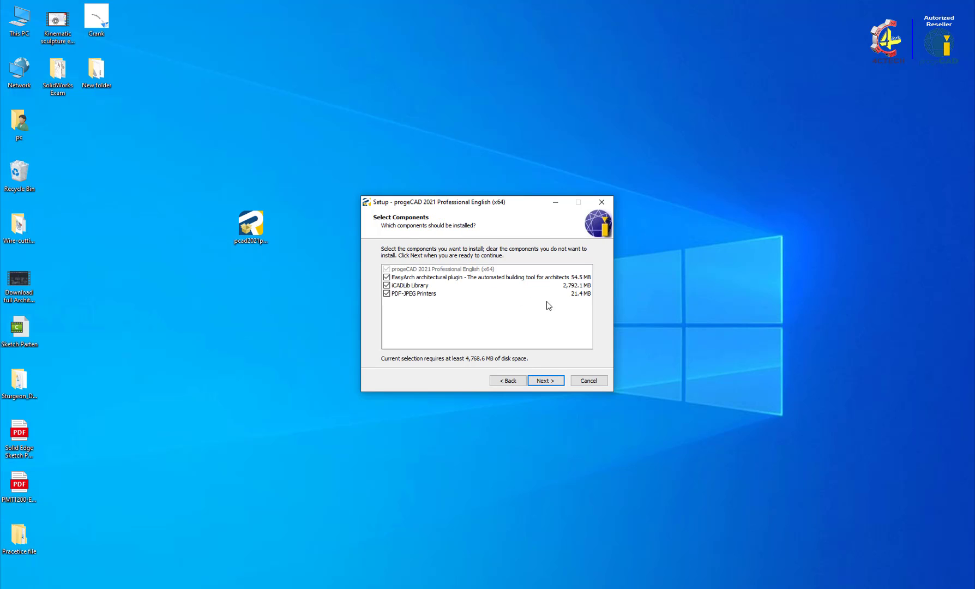
pyautogui.click(546, 381)
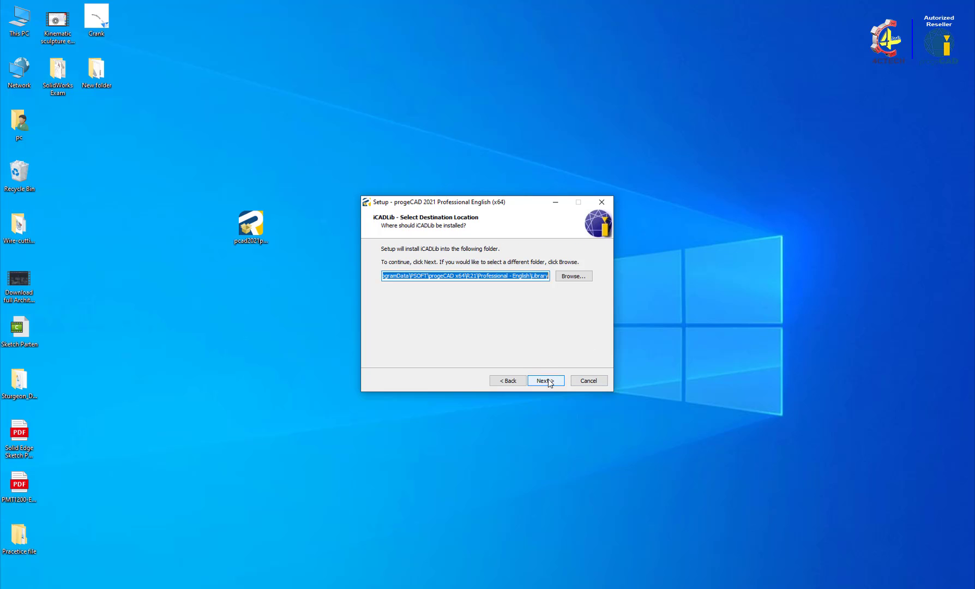
pyautogui.click(548, 382)
pyautogui.click(548, 382)
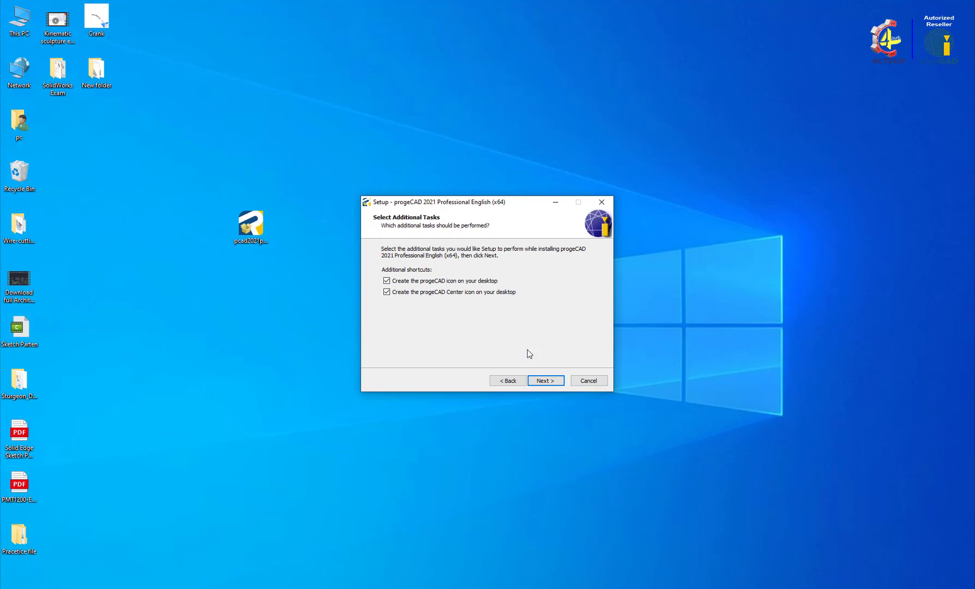
pyautogui.click(546, 381)
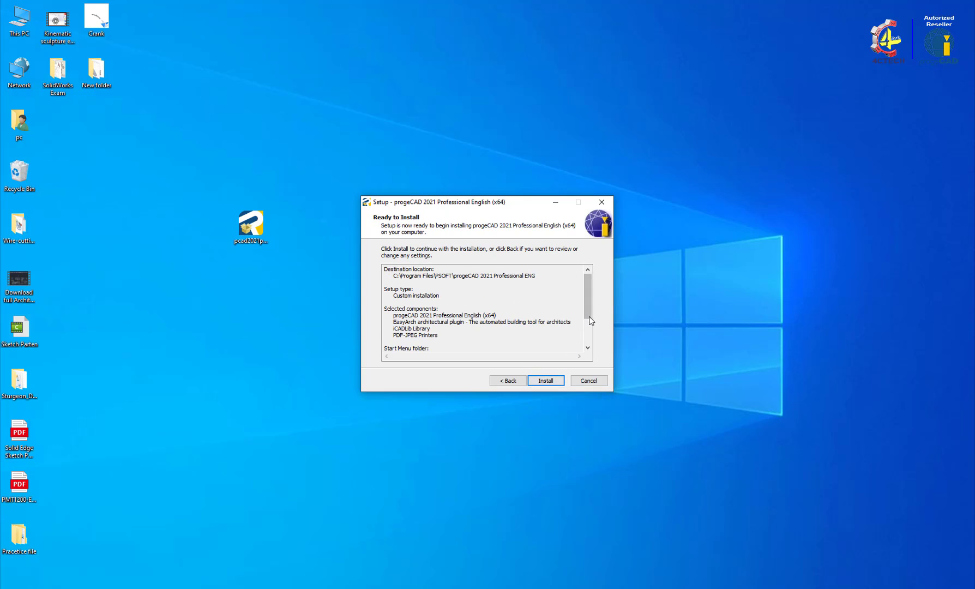
pyautogui.moveTo(589, 317); pyautogui.dragTo(599, 355)
pyautogui.click(546, 380)
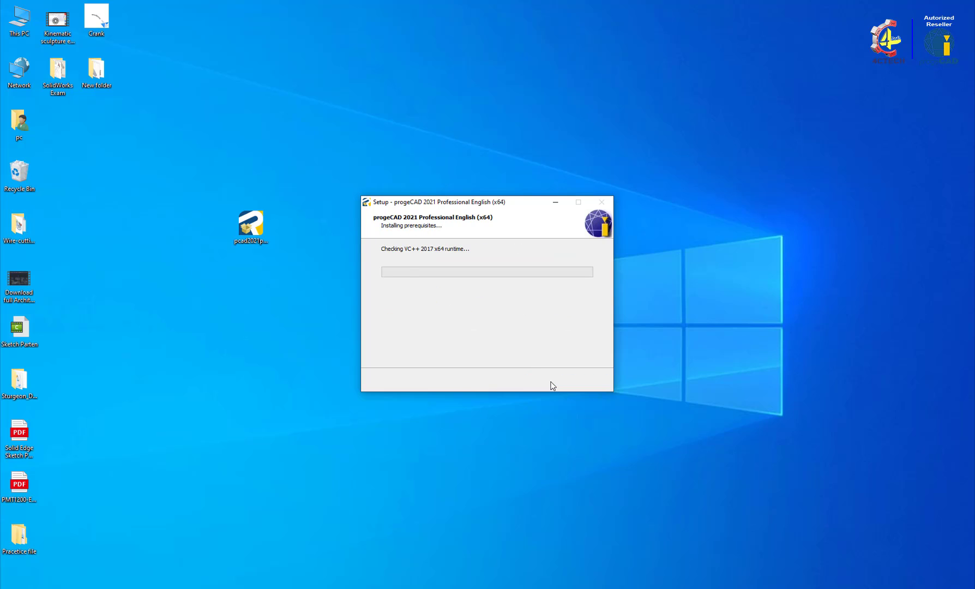
pyautogui.rightClick(678, 297)
pyautogui.click(697, 325)
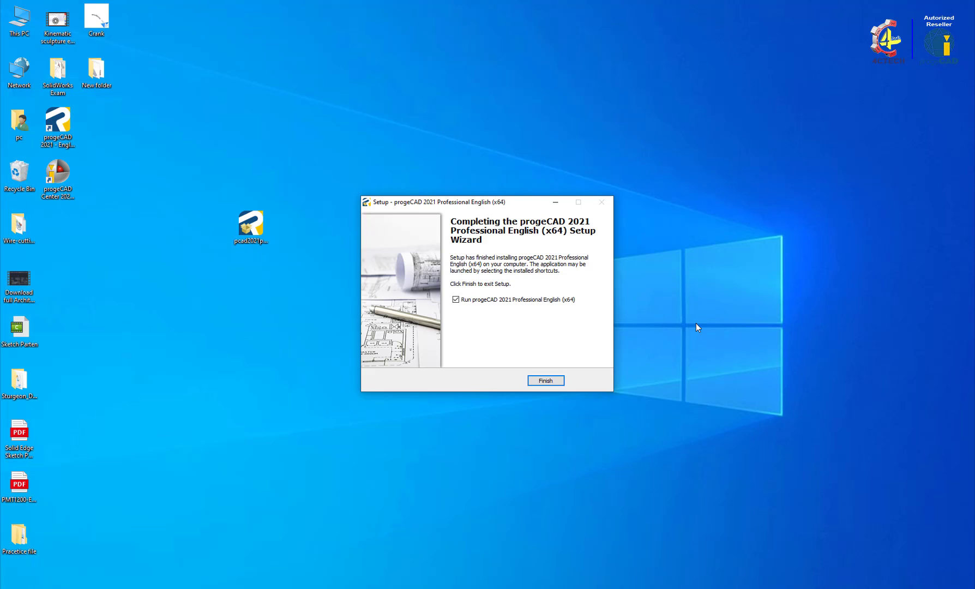
# Step: Finish the setup with progeCAD set to run and start the 30-day trial from the welcome dialog
pyautogui.click(546, 381)
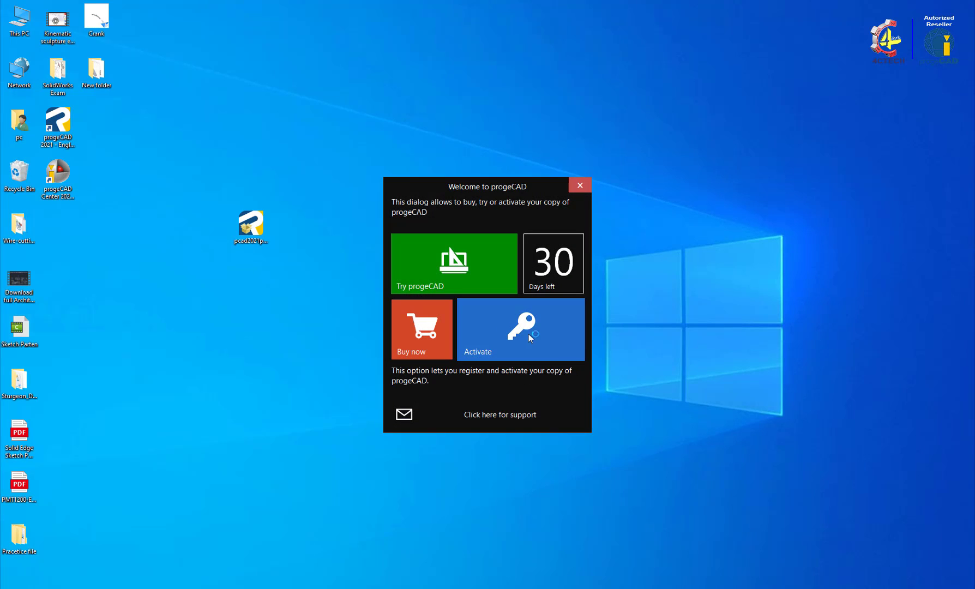
pyautogui.click(559, 266)
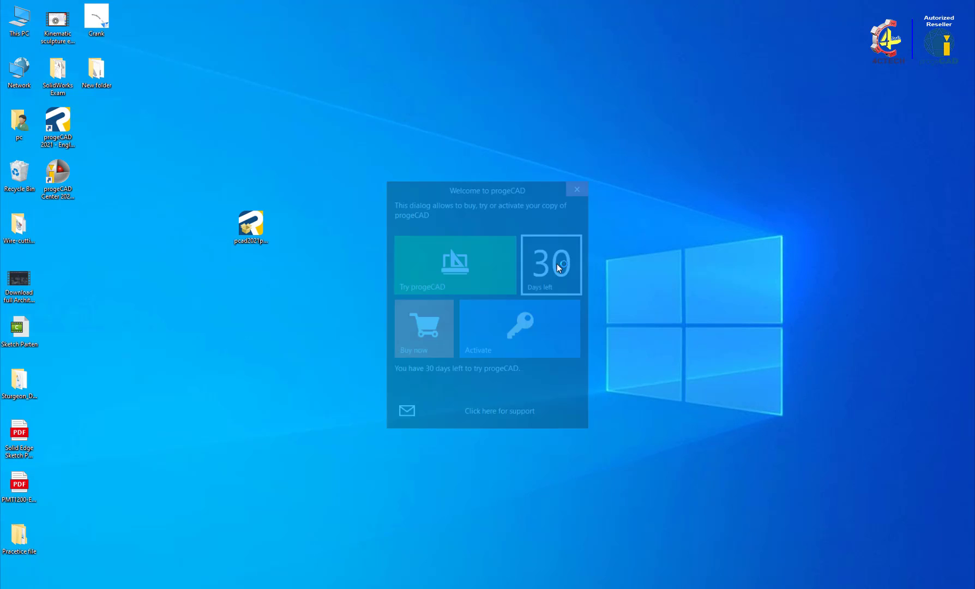
pyautogui.rightClick(676, 211)
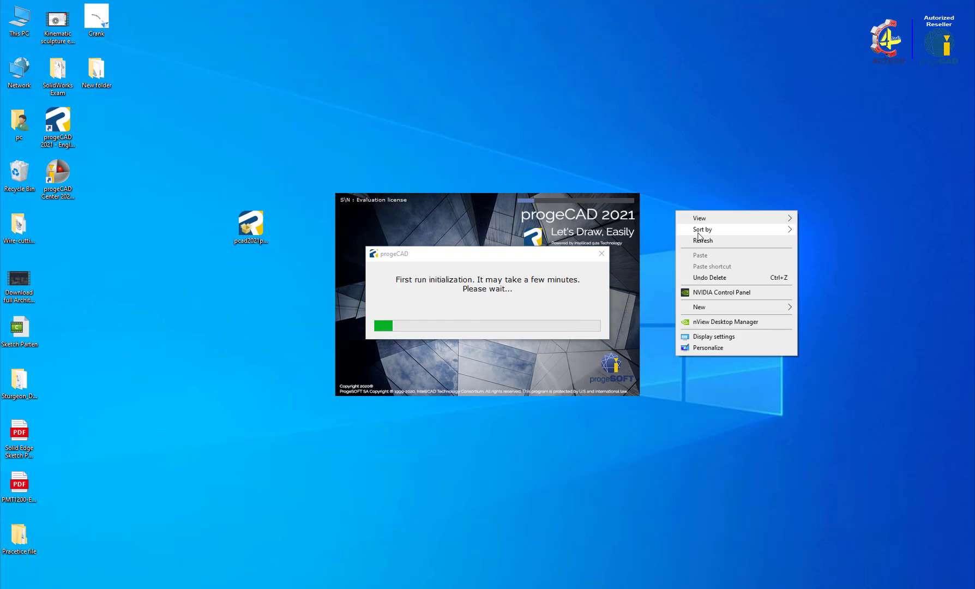
pyautogui.click(704, 241)
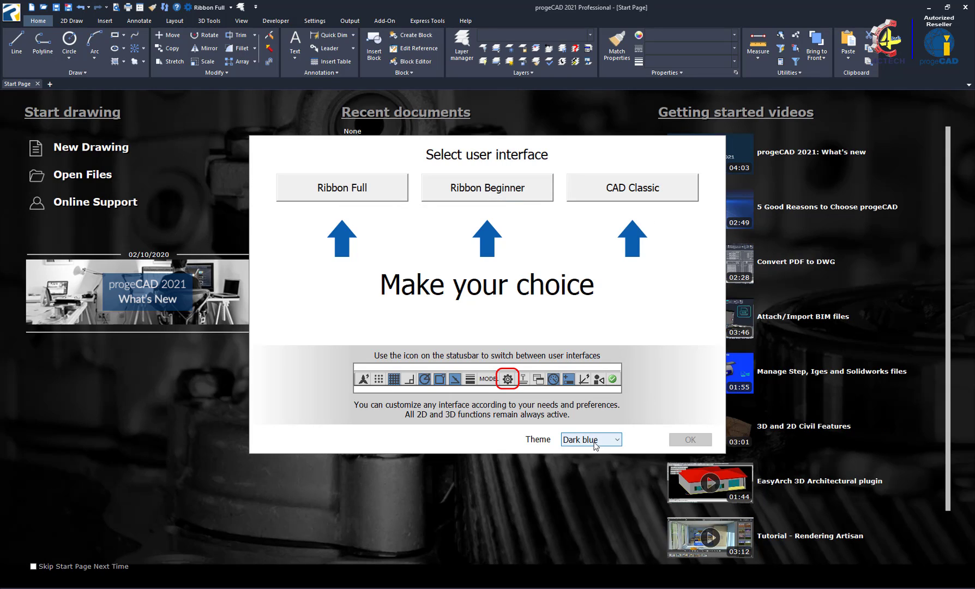
# Step: Choose the Ribbon Full user interface with the Dark blue theme and dismiss the welcome window
pyautogui.click(375, 197)
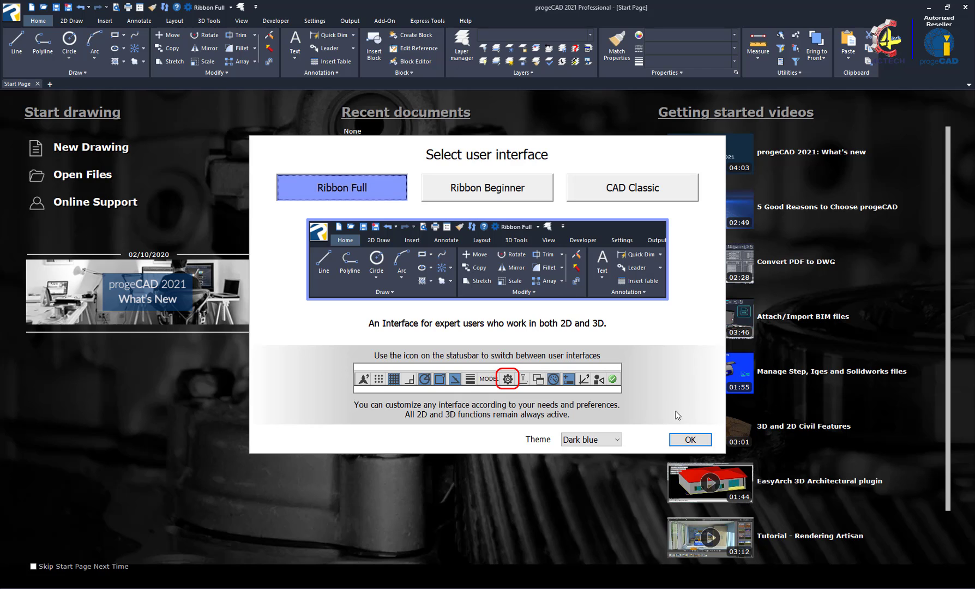
pyautogui.click(683, 439)
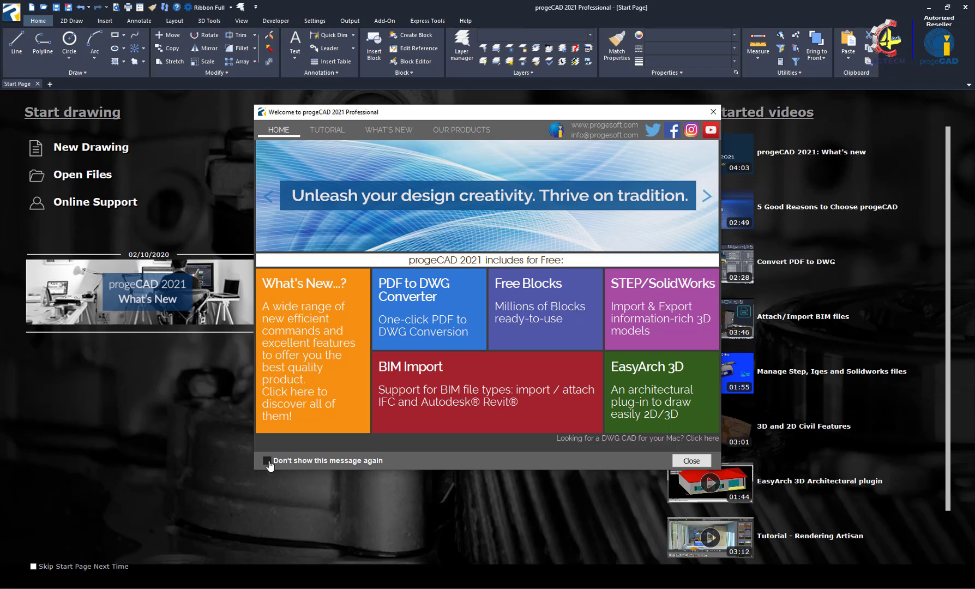
pyautogui.click(689, 461)
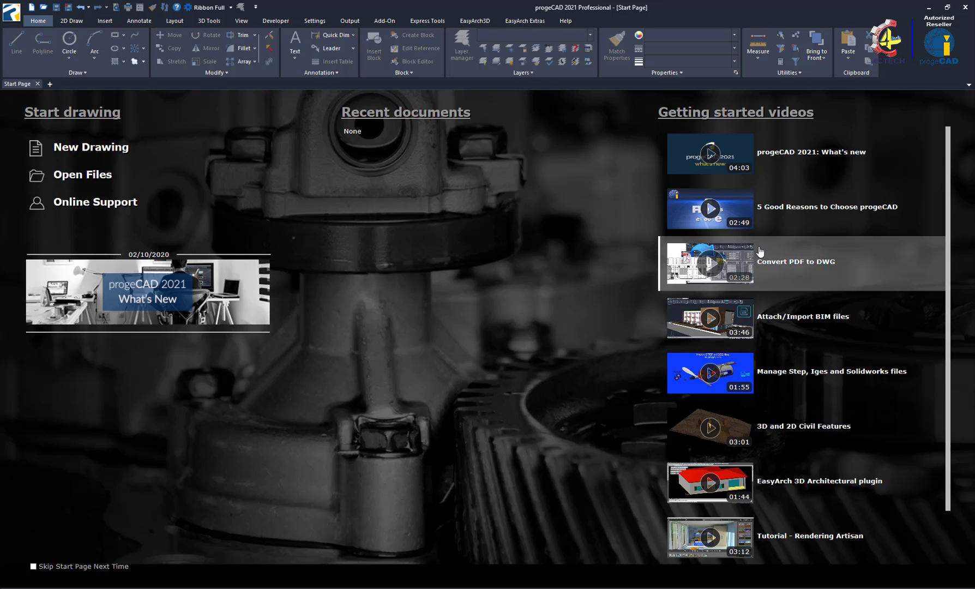
# Step: Create a new drawing from the pcadiso template
pyautogui.scroll(-1, 788, 297)
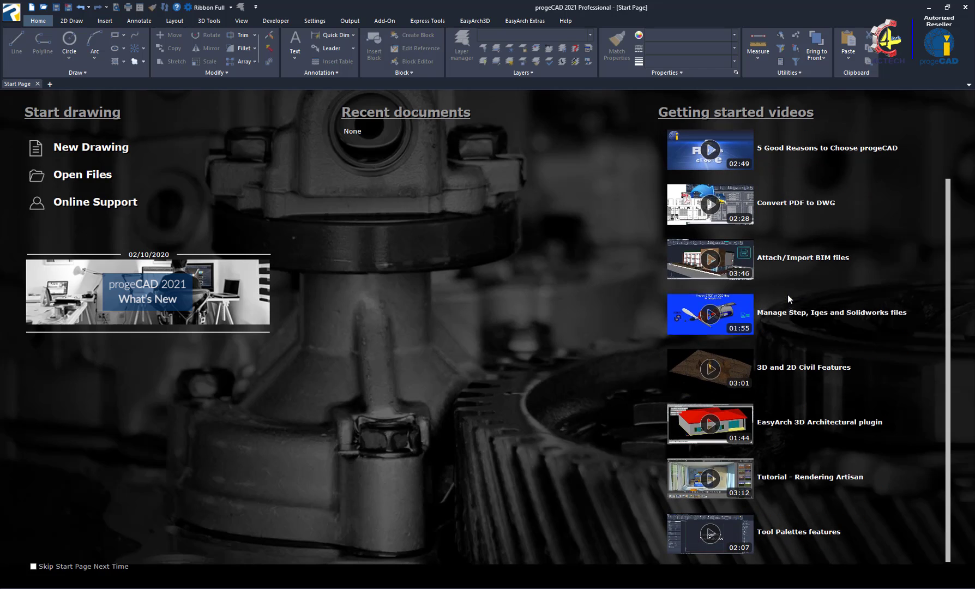
pyautogui.scroll(1, 779, 312)
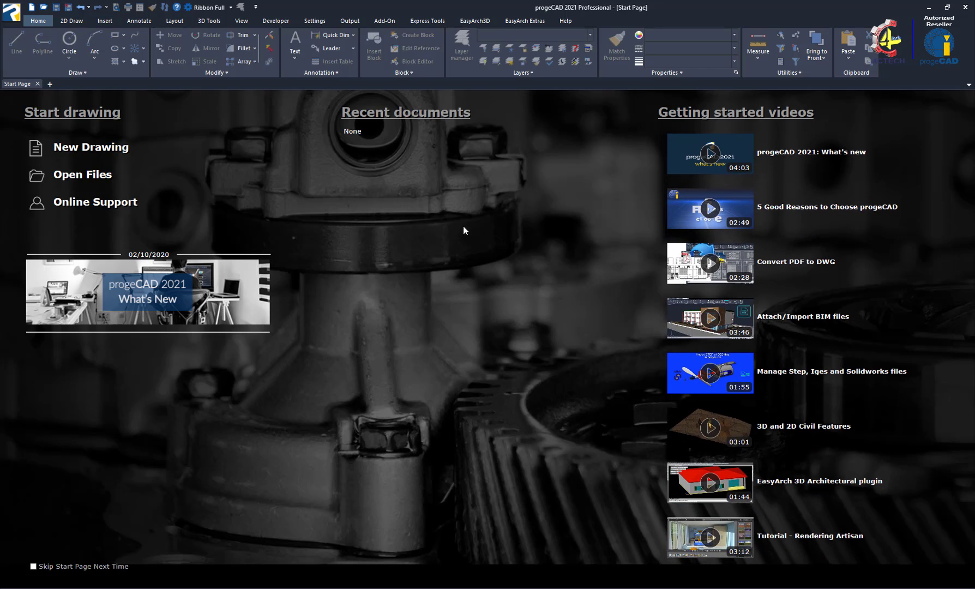
pyautogui.click(104, 150)
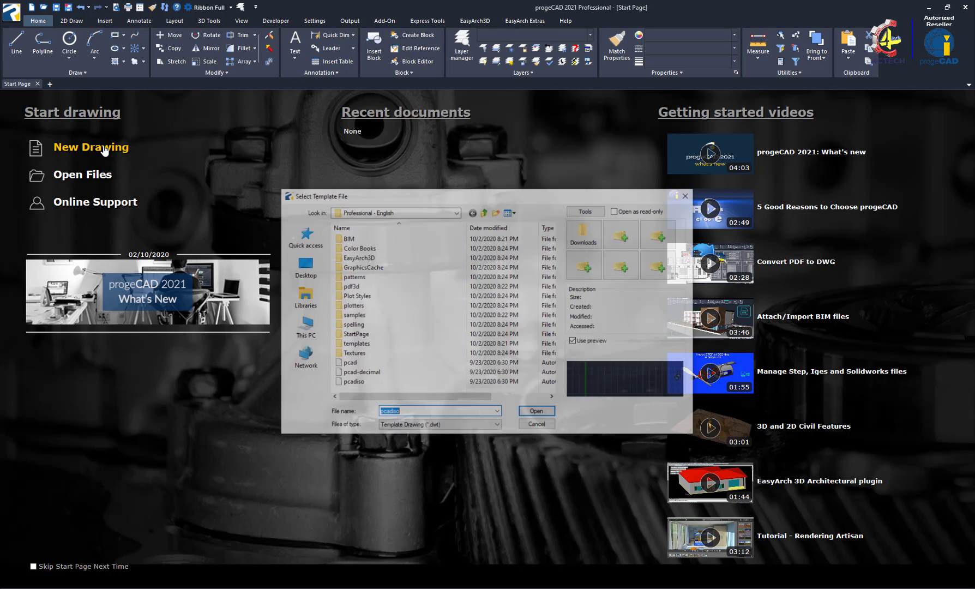
pyautogui.click(538, 412)
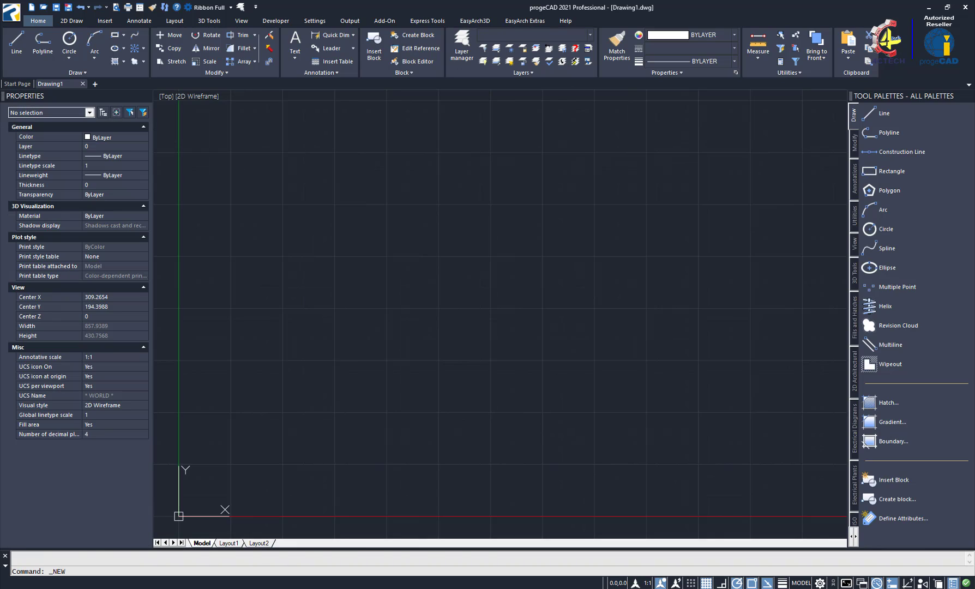
# Step: Close the Properties and Tool Palettes panes to widen the drawing area
pyautogui.click(564, 355)
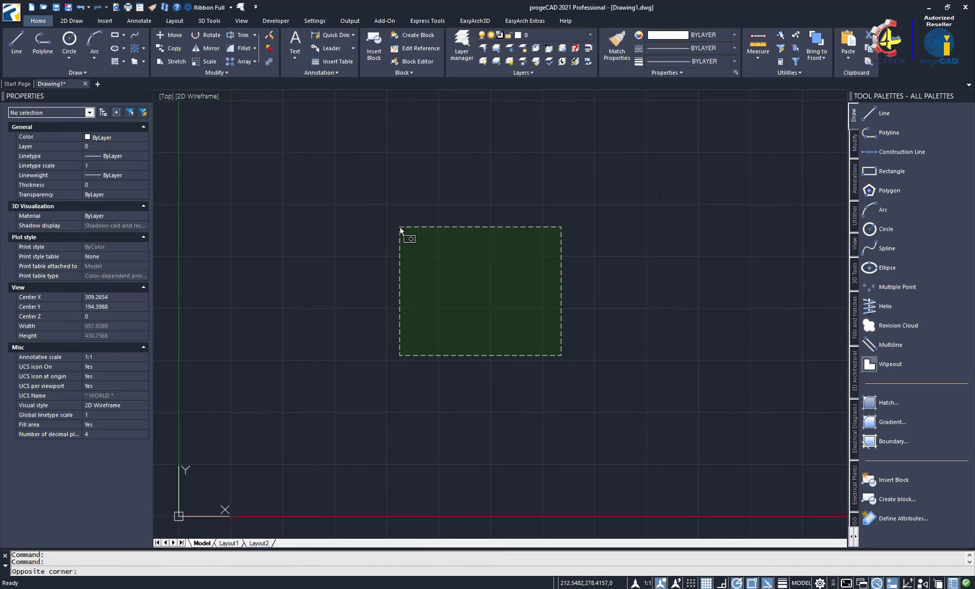
pyautogui.click(402, 229)
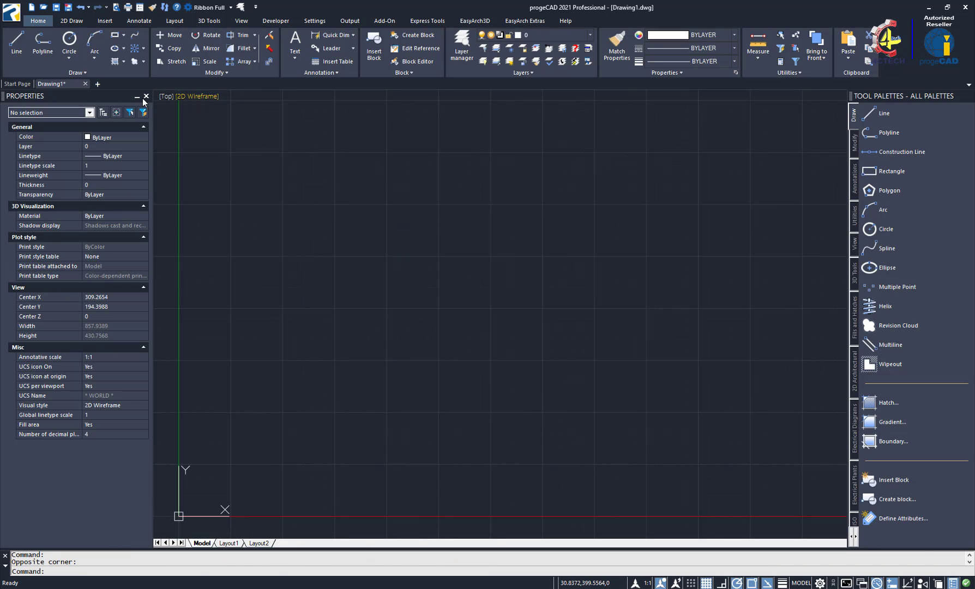
pyautogui.click(146, 97)
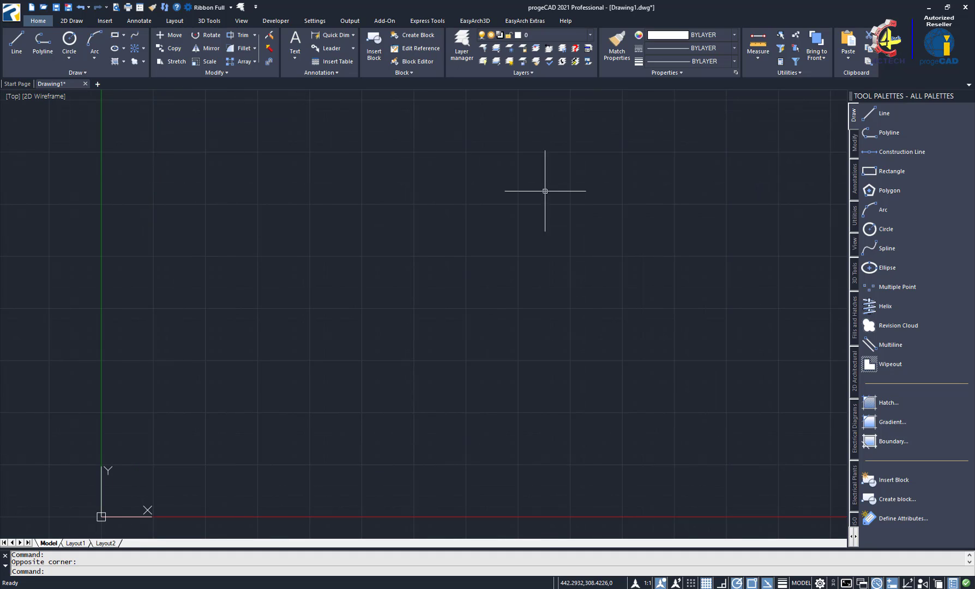
pyautogui.click(968, 86)
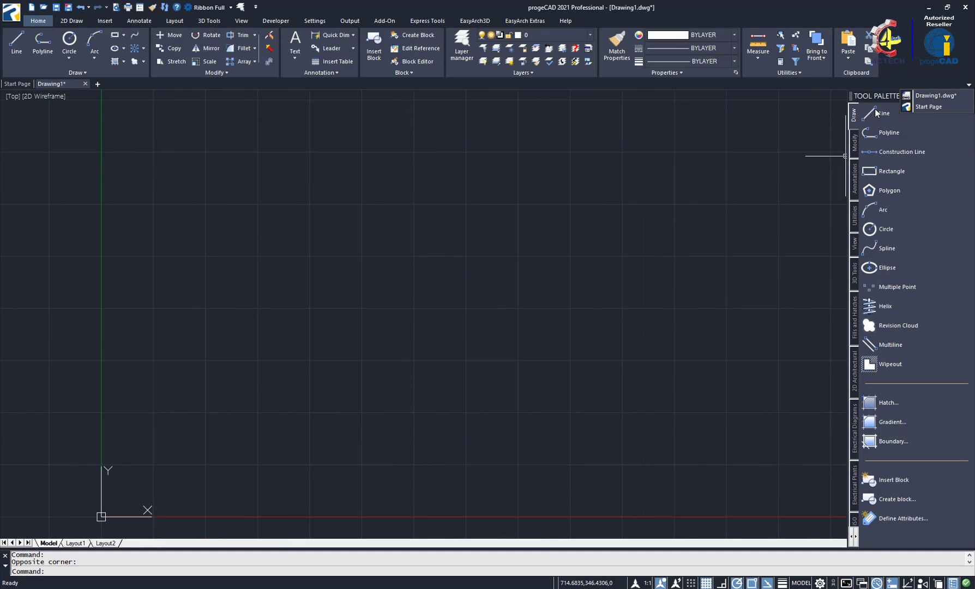
pyautogui.click(832, 98)
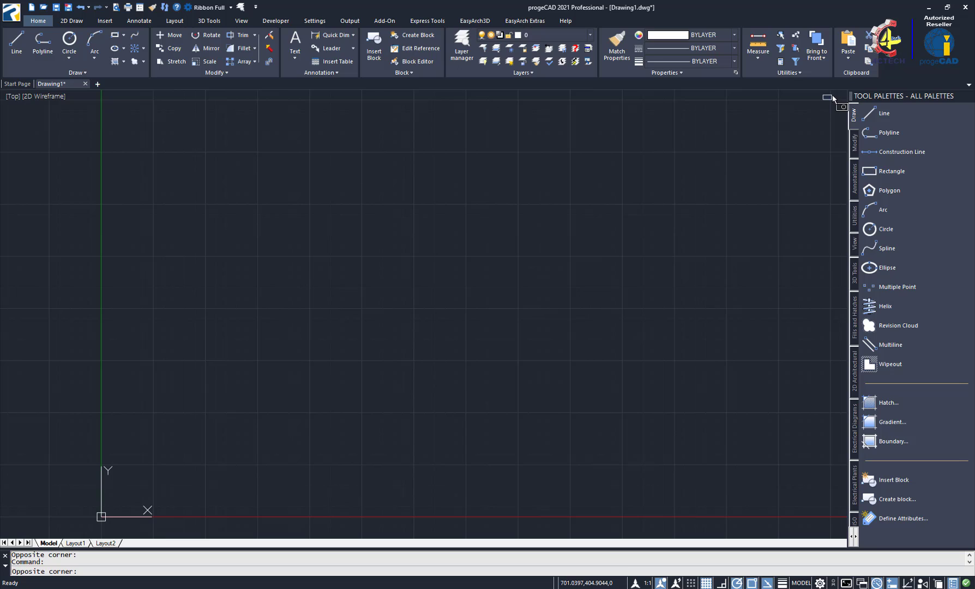
pyautogui.click(761, 113)
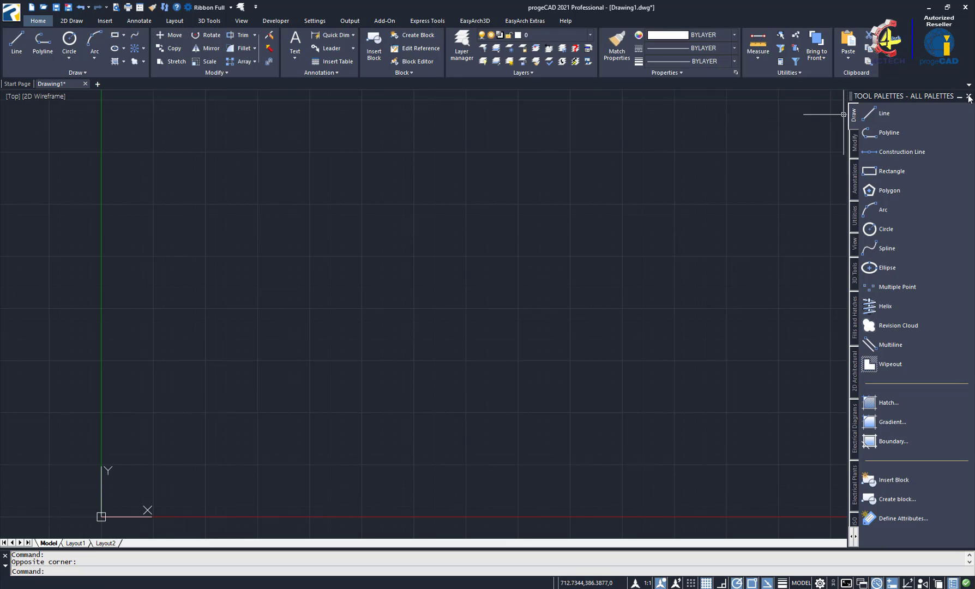
pyautogui.click(969, 96)
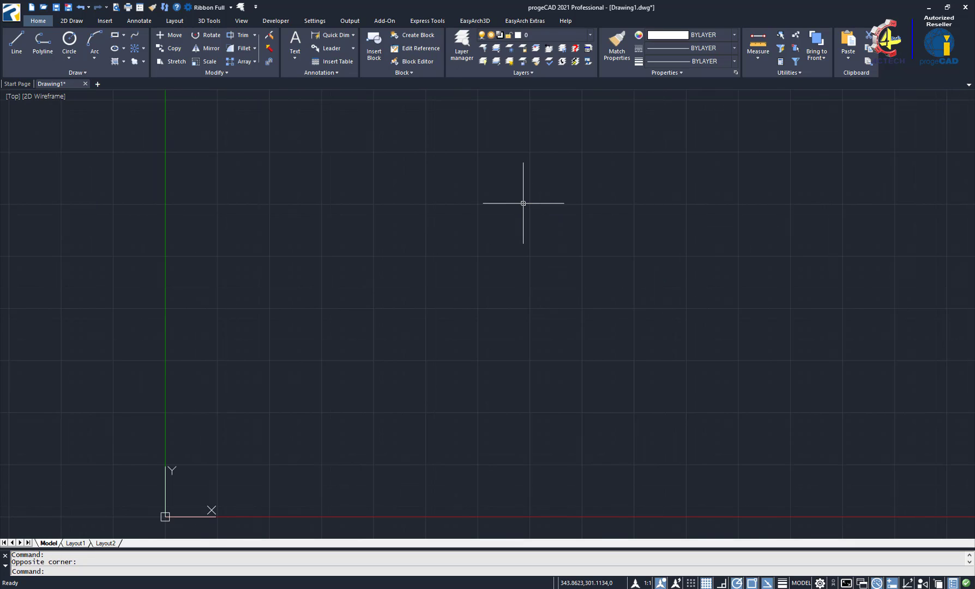
# Step: Draw a large freehand circle by centre and radius near the middle of the drawing area
pyautogui.write('C')
pyautogui.press('Return')
pyautogui.click(444, 268)
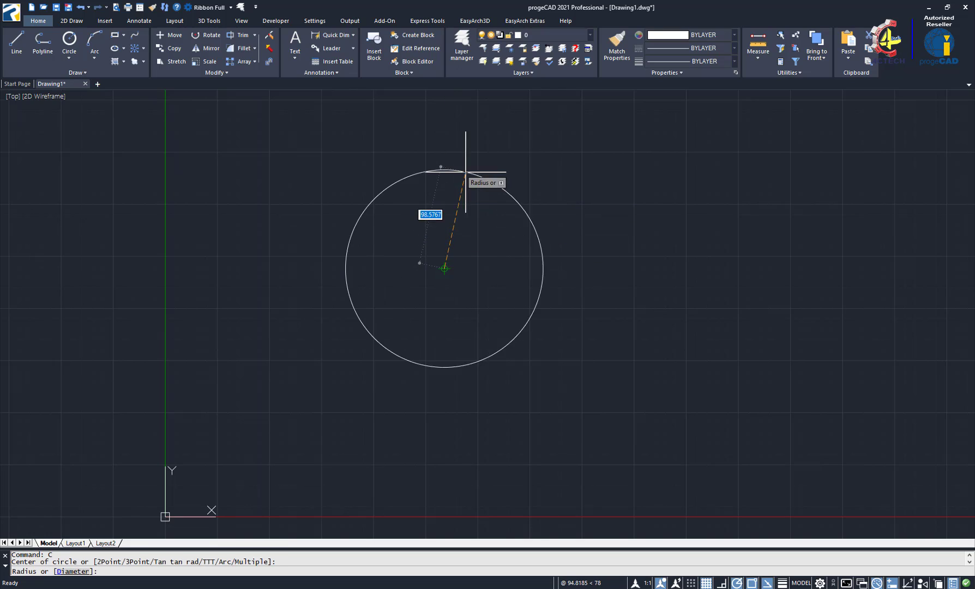
pyautogui.click(467, 163)
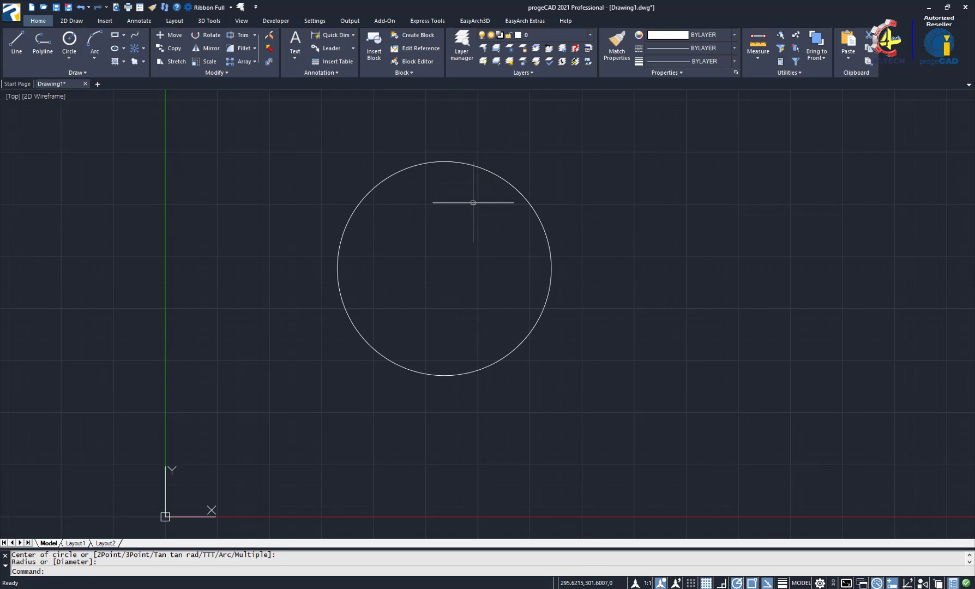
# Step: Draw a rectangle across the circle, wider than it, with its upper and lower edges cutting through the circle
pyautogui.write('TR')
pyautogui.press('Escape')
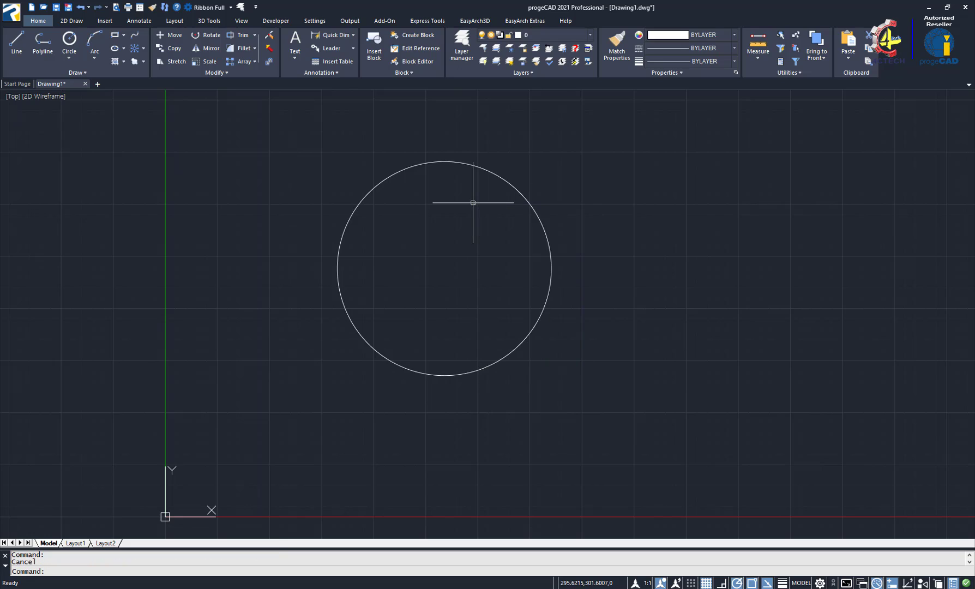
pyautogui.write('REC')
pyautogui.press('Return')
pyautogui.click(281, 175)
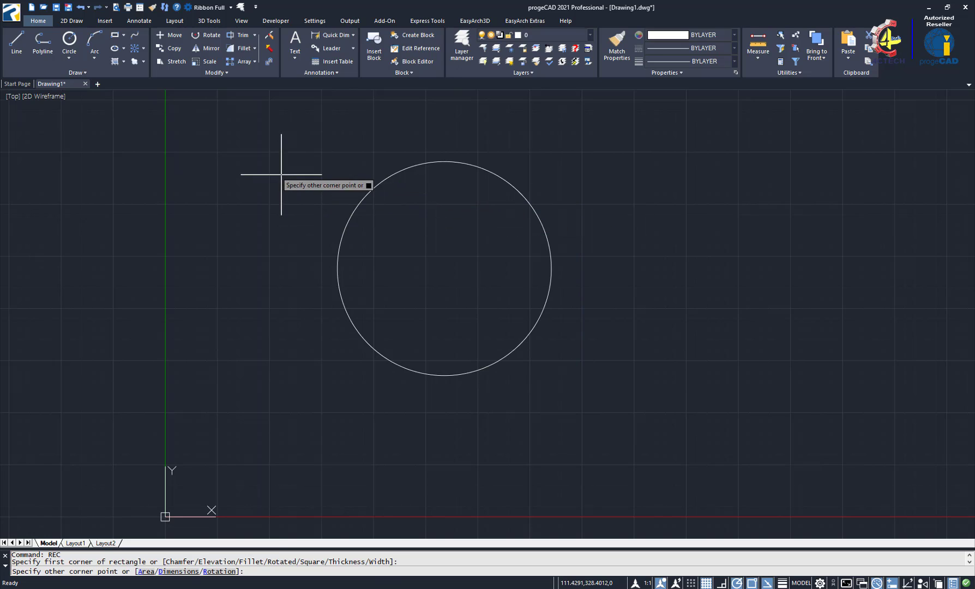
pyautogui.click(612, 336)
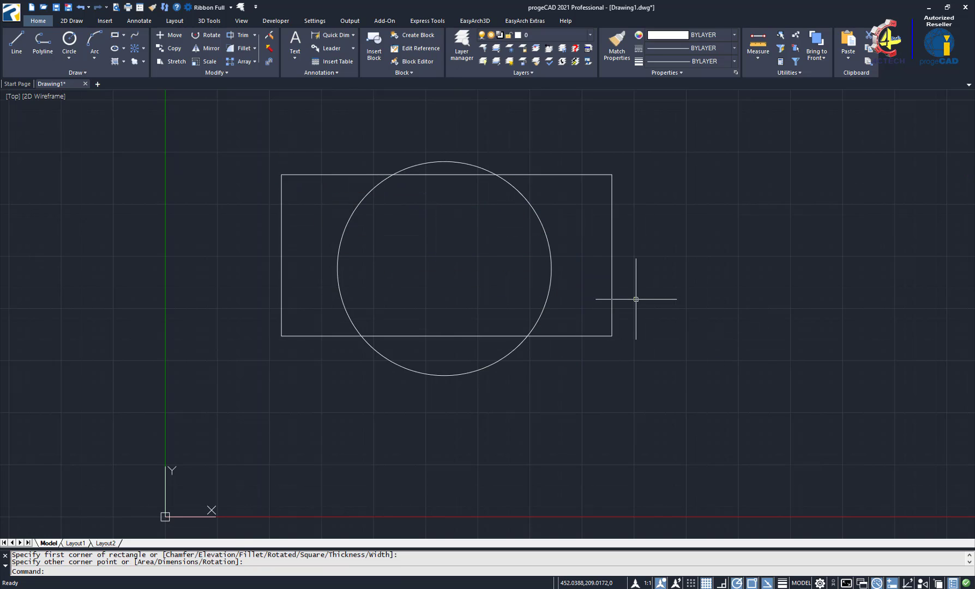
# Step: Trim away the parts of the circle inside the rectangle, leaving the arcs above and below it
pyautogui.write('TR')
pyautogui.press('Return')
pyautogui.click(573, 276)
pyautogui.click(307, 218)
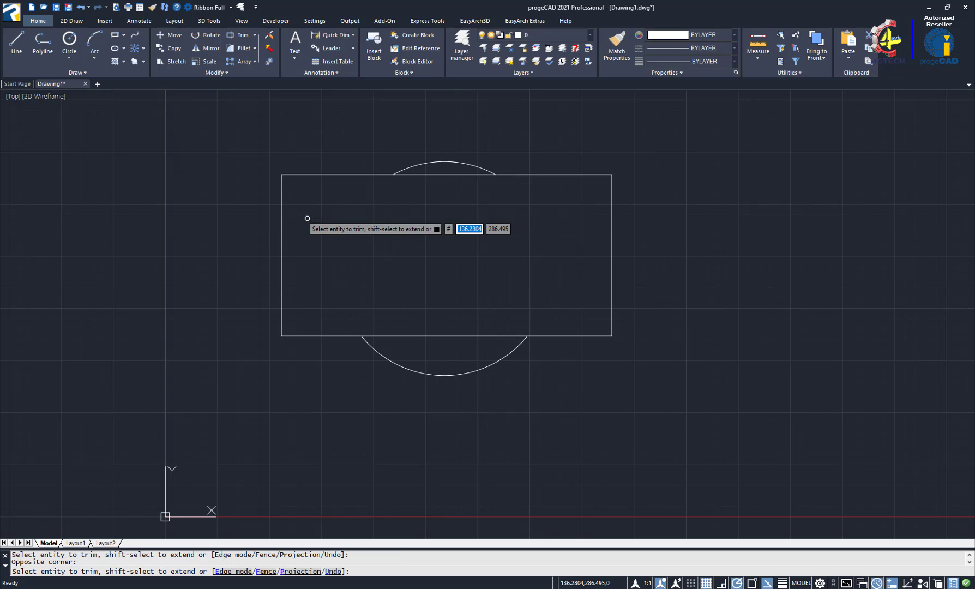
pyautogui.press('Escape')
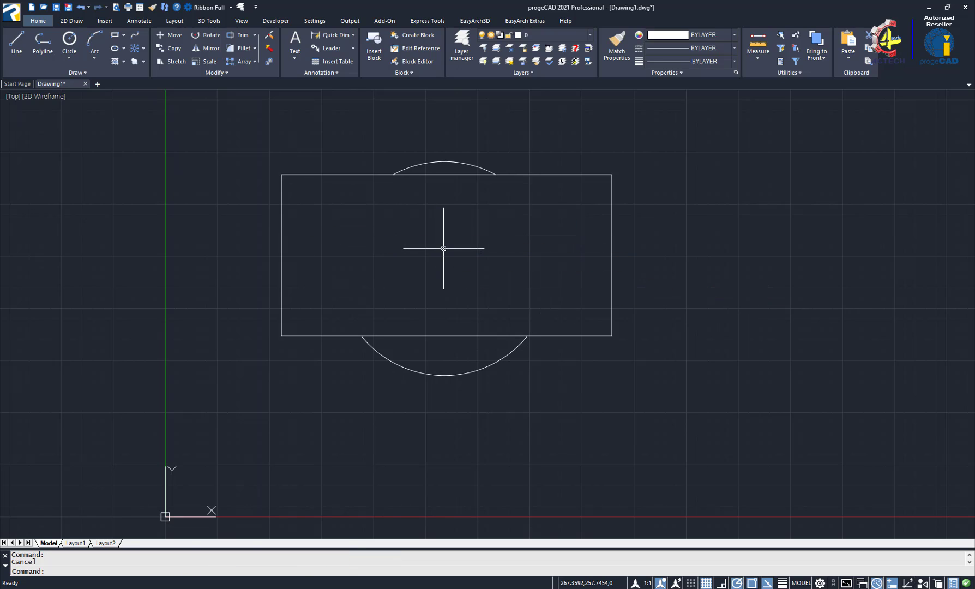
# Step: Trim away the rectangle's lower and upper edge segments between the arc ends, leaving one closed outline with two bulges
pyautogui.write('T')
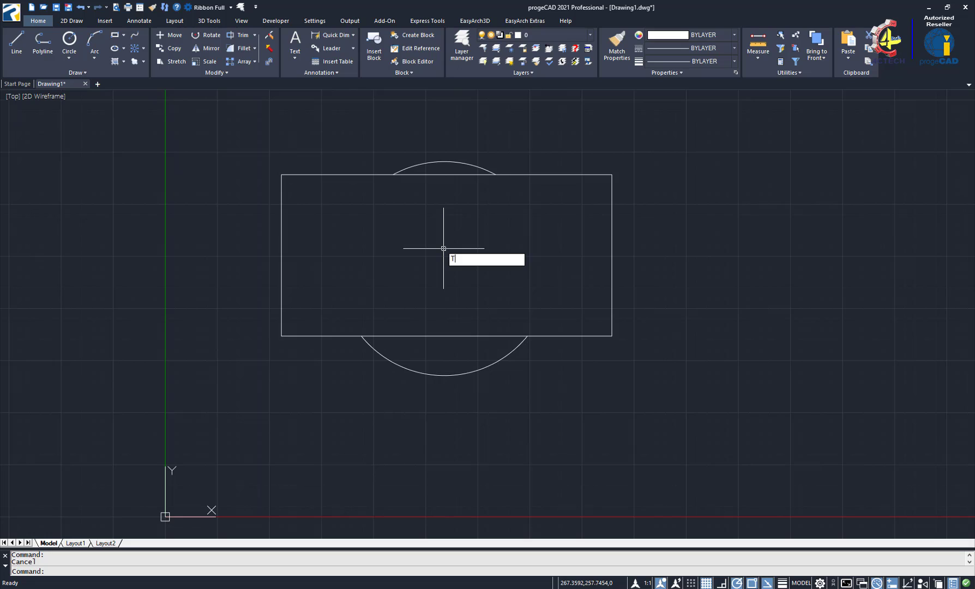
pyautogui.write('R')
pyautogui.press('Return')
pyautogui.press('Return')
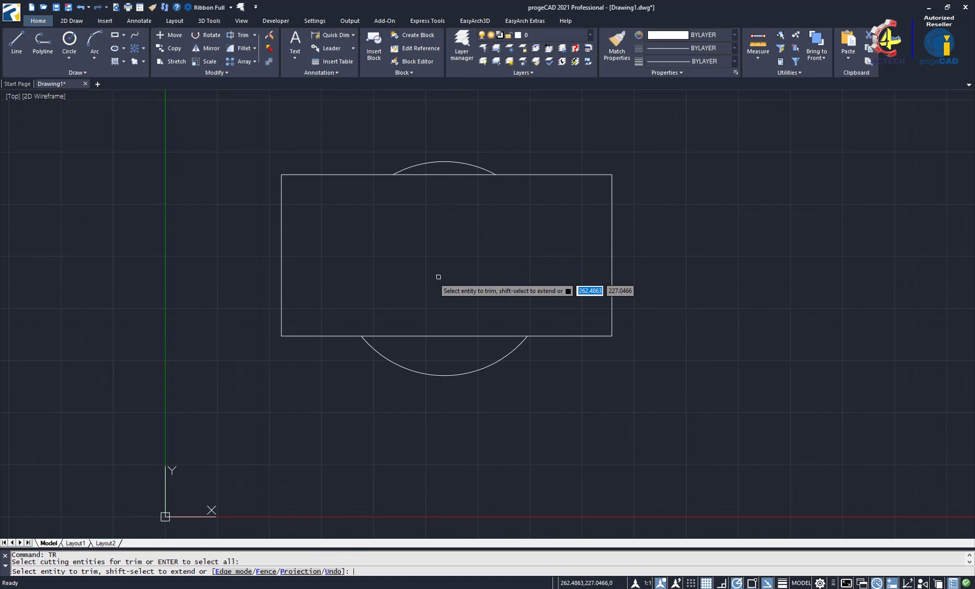
pyautogui.click(440, 347)
pyautogui.click(440, 284)
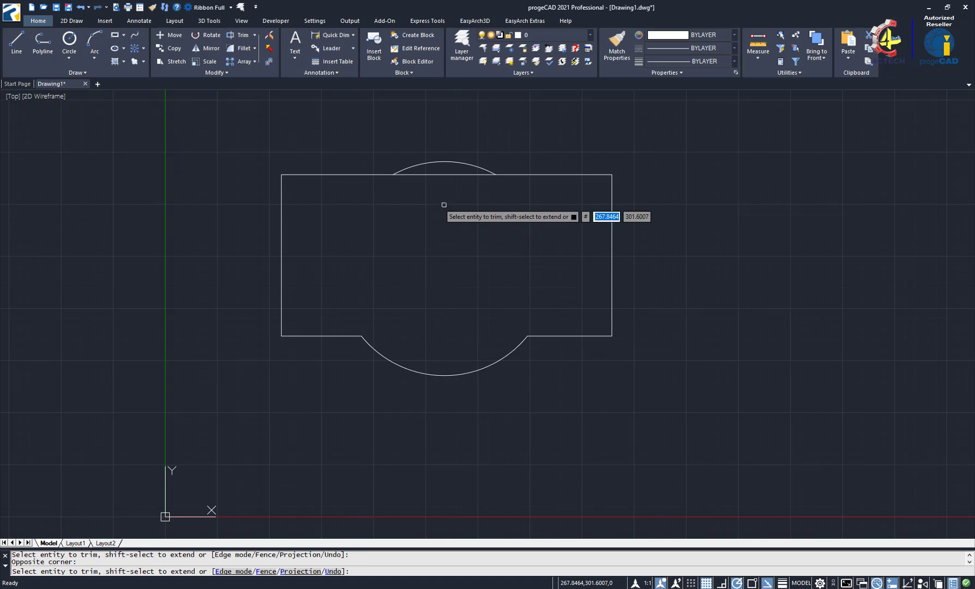
pyautogui.click(451, 176)
pyautogui.click(451, 170)
pyautogui.press('Escape')
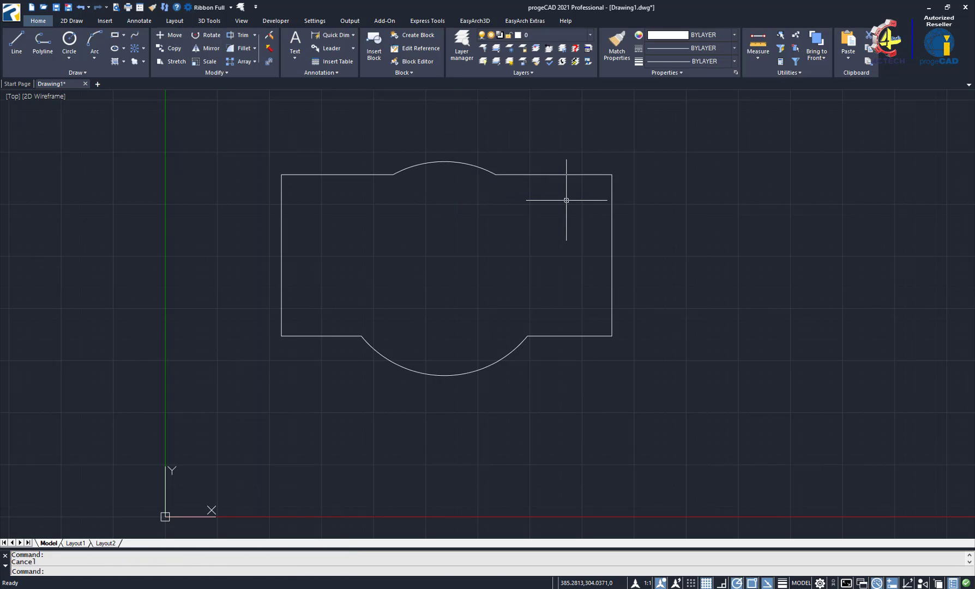
# Step: Add a vertical linear dimension to the outline's right edge between its two corners, with the dimension line outside the shape
pyautogui.write('DLI')
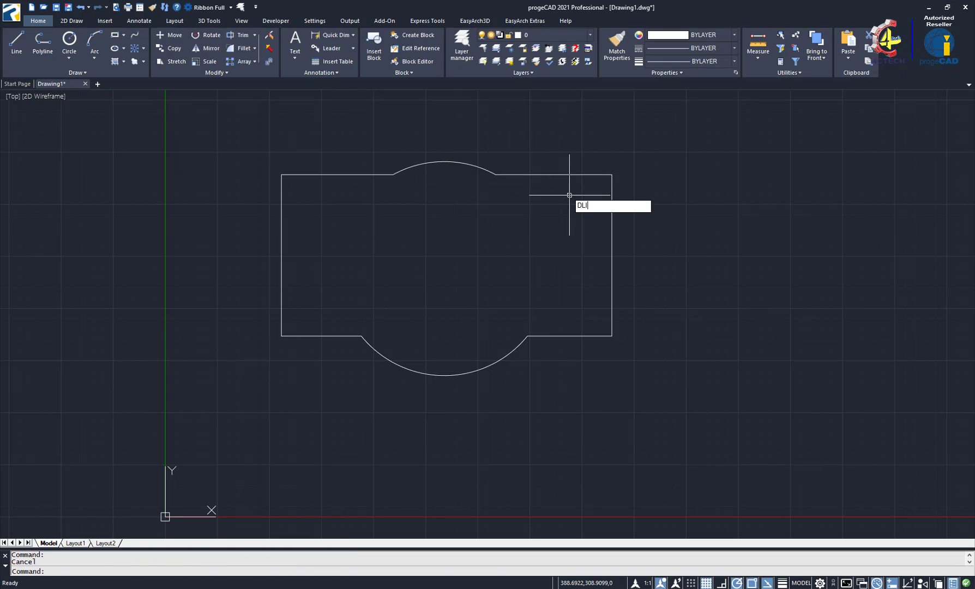
pyautogui.press('Return')
pyautogui.click(612, 175)
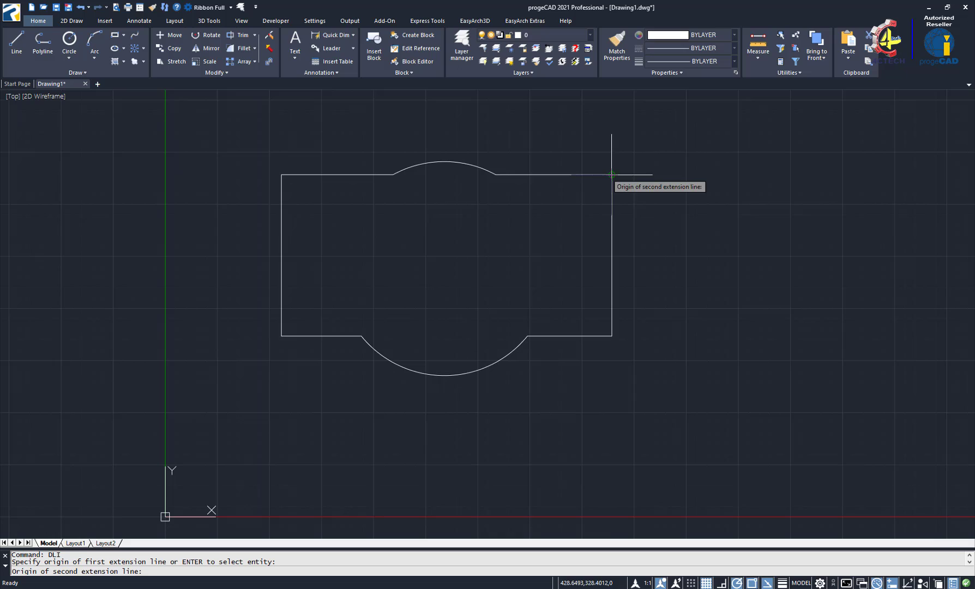
pyautogui.click(612, 335)
pyautogui.click(653, 255)
pyautogui.scroll(5, 654, 252)
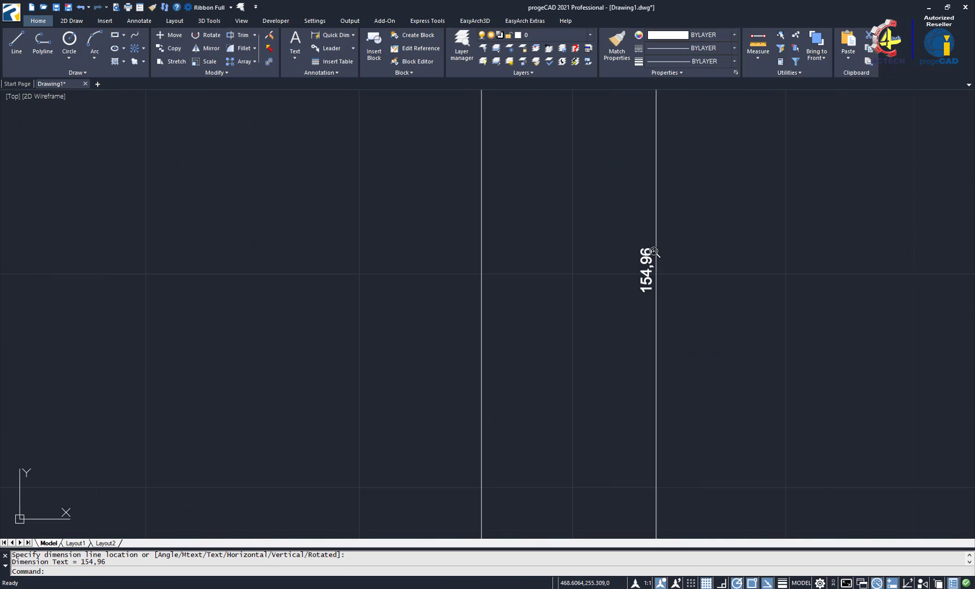
pyautogui.scroll(-5, 654, 252)
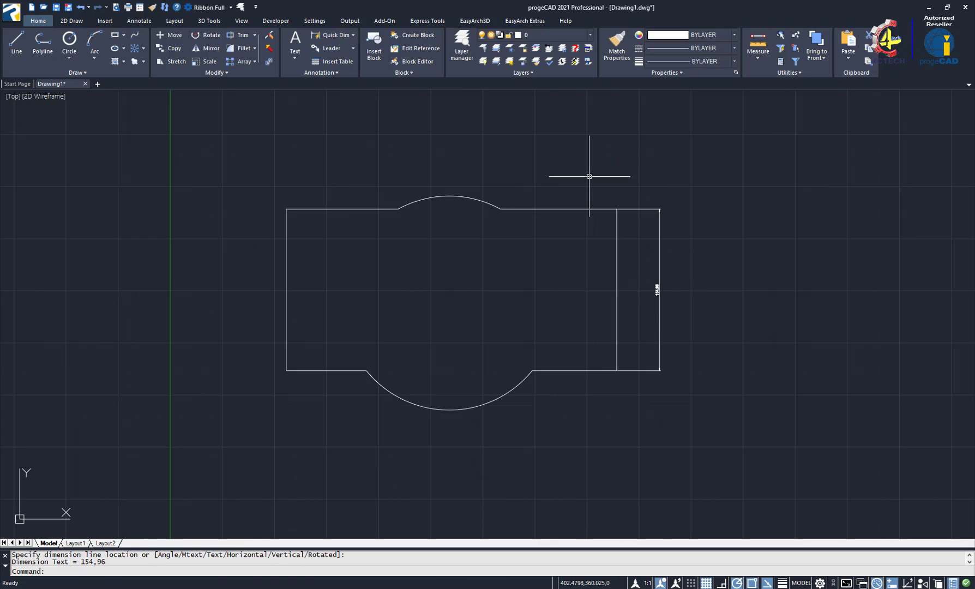
pyautogui.click(467, 155)
pyautogui.click(398, 127)
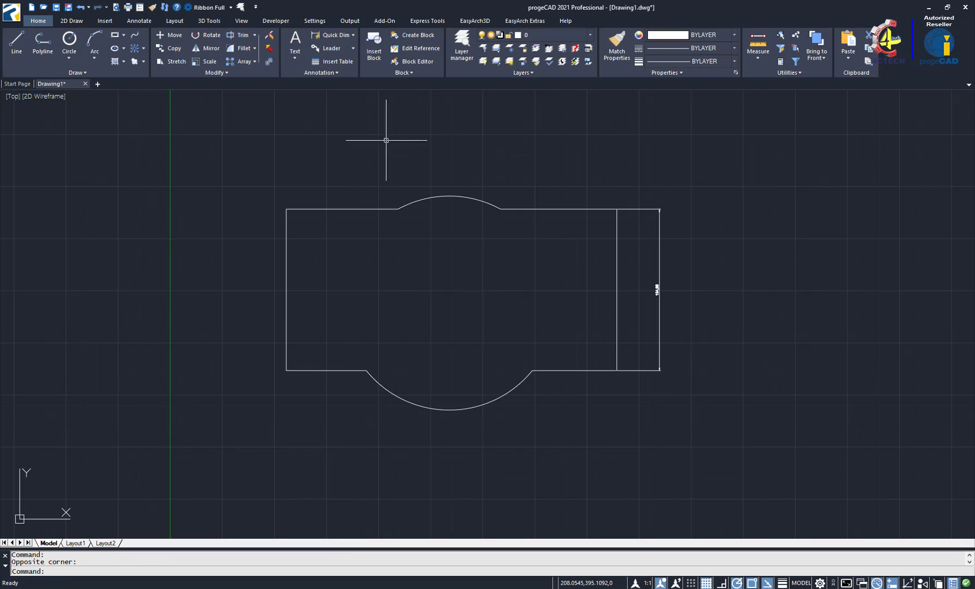
# Step: Open the Layer Properties Manager to look over the layer list, moving it over the drawing before closing it
pyautogui.write('LA')
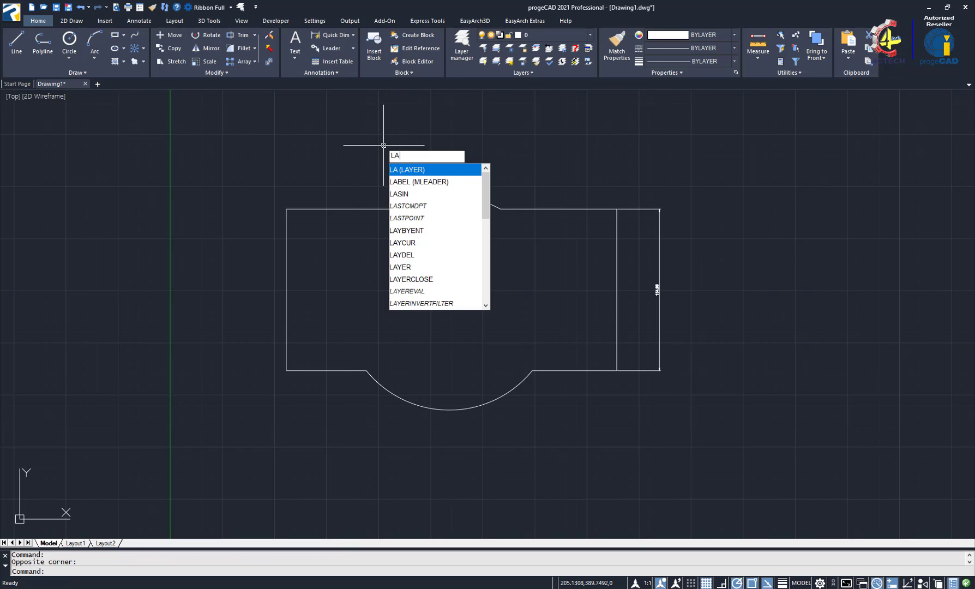
pyautogui.press('Return')
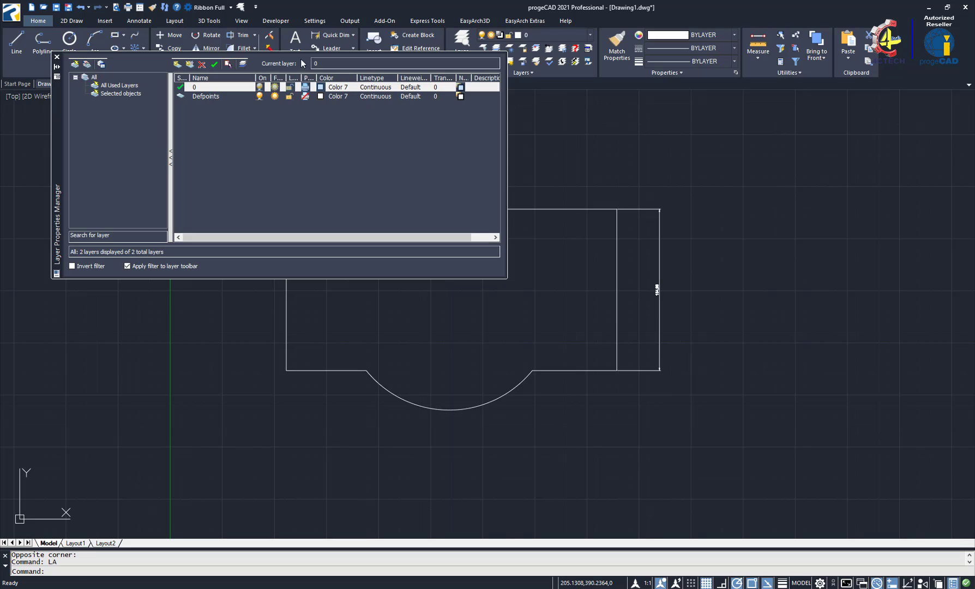
pyautogui.moveTo(60, 124)
pyautogui.mouseDown()
pyautogui.moveTo(90, 165)
pyautogui.moveTo(190, 246)
pyautogui.moveTo(203, 229)
pyautogui.mouseUp()
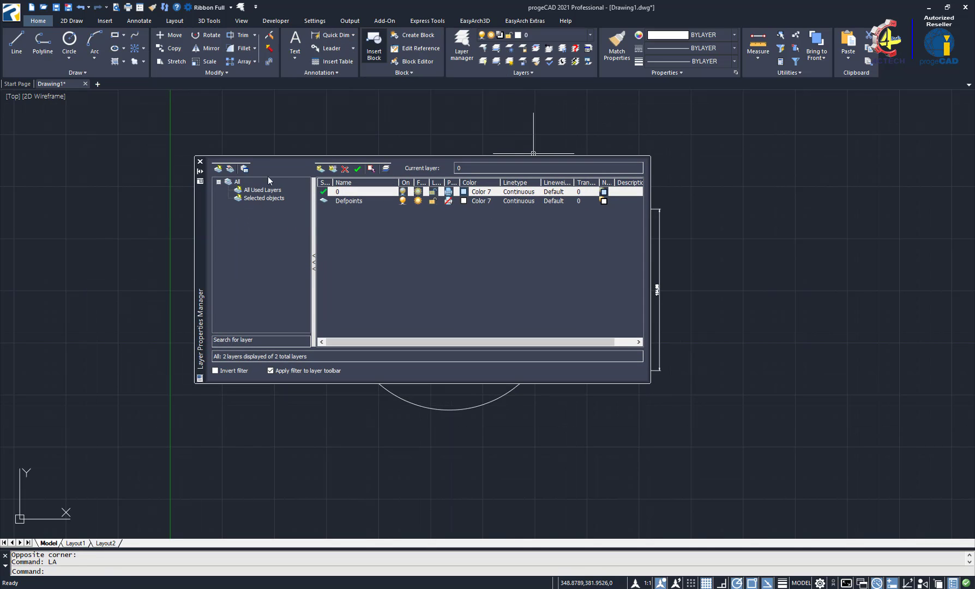
pyautogui.click(200, 162)
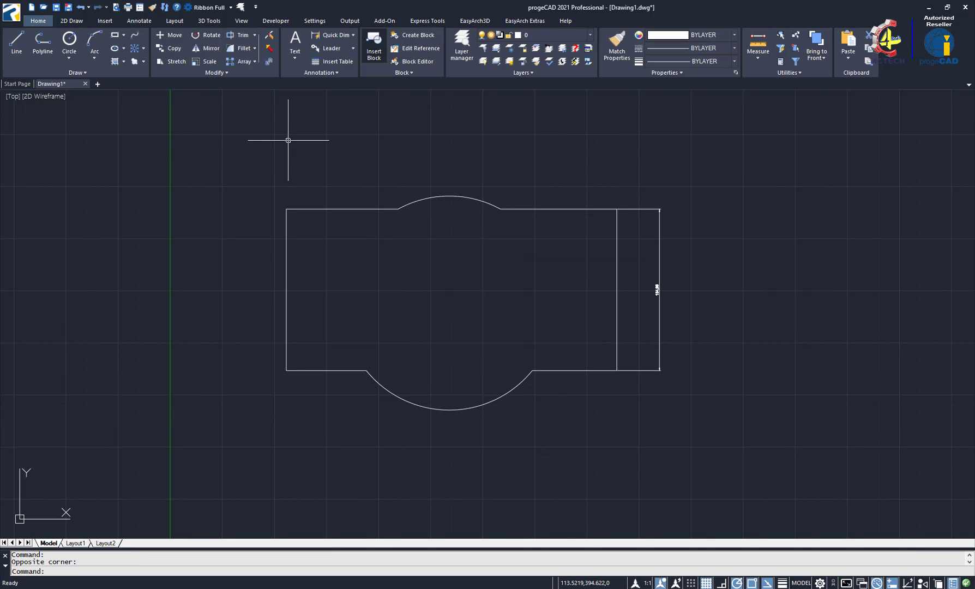
# Step: Examine the General, Paths/Files and Selection settings in the program options, and close them without changes
pyautogui.write('OP')
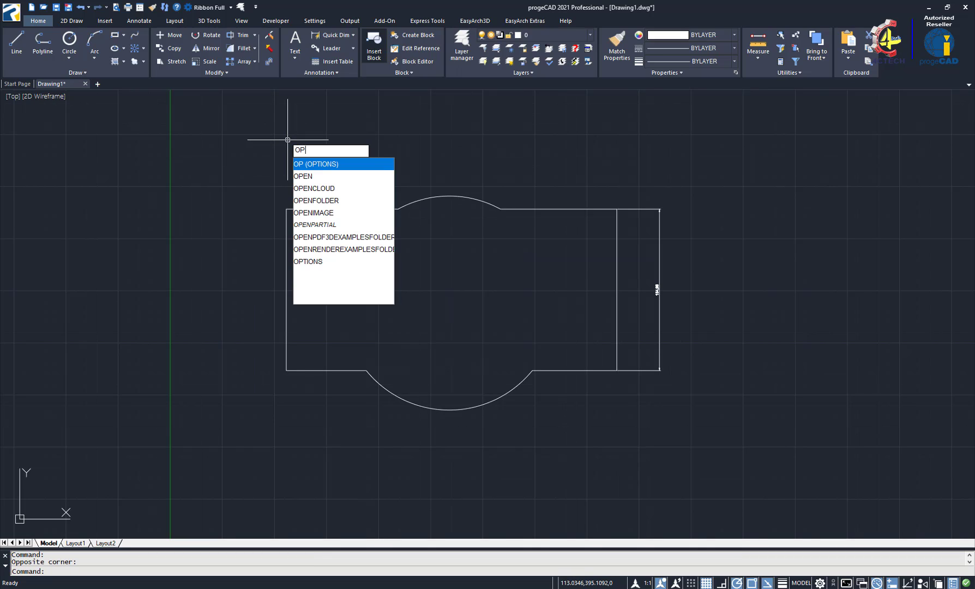
pyautogui.press('Return')
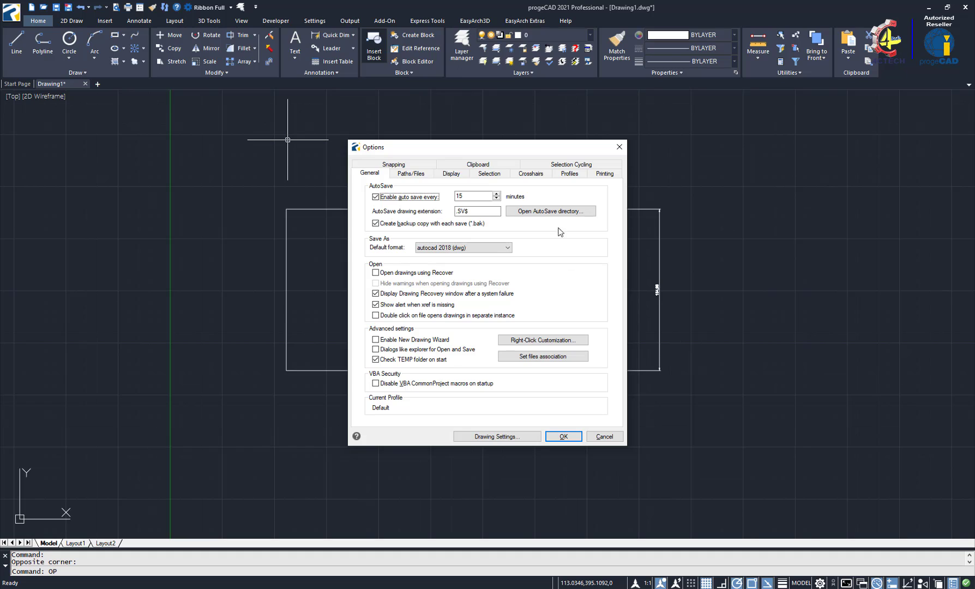
pyautogui.click(412, 173)
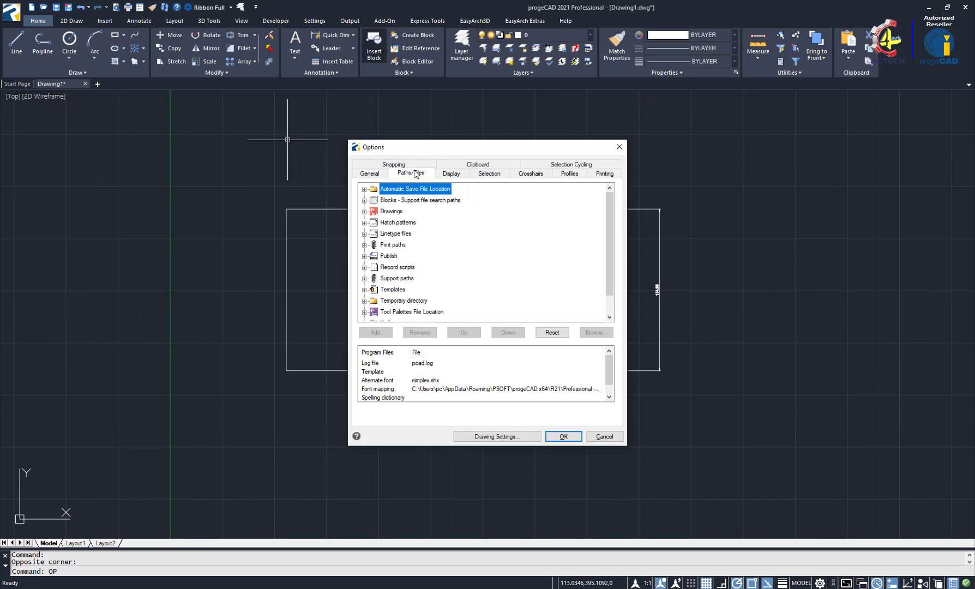
pyautogui.click(488, 174)
pyautogui.click(619, 148)
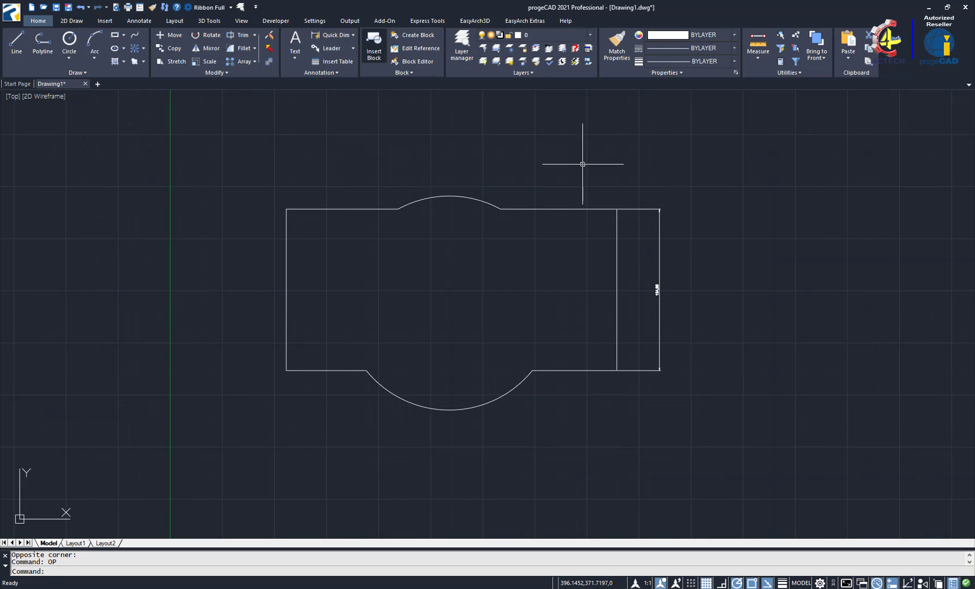
# Step: Examine the drawing settings for entity snaps, entity modification, 3D, display and dynamic input, closing them without changes
pyautogui.write('OS')
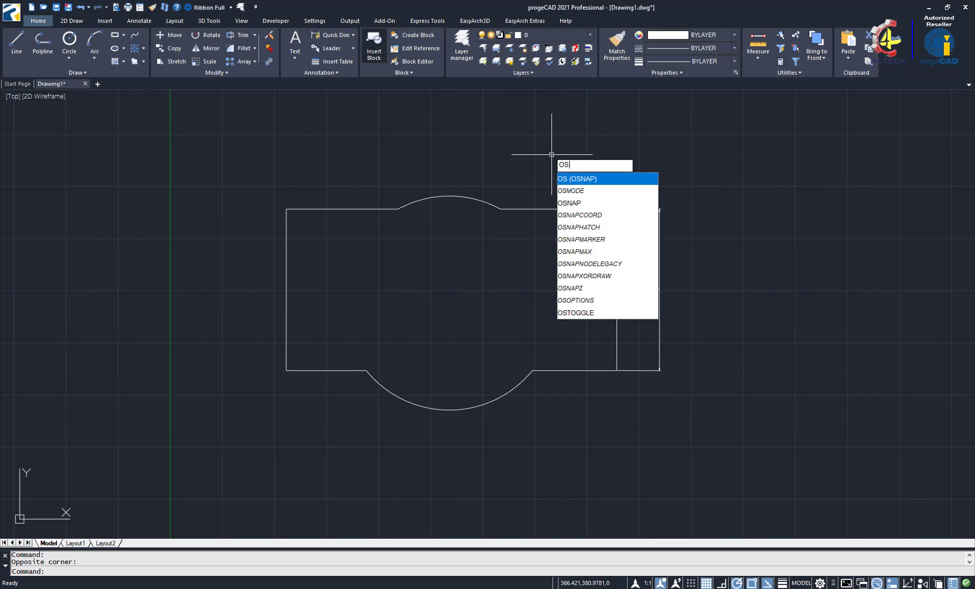
pyautogui.press('Return')
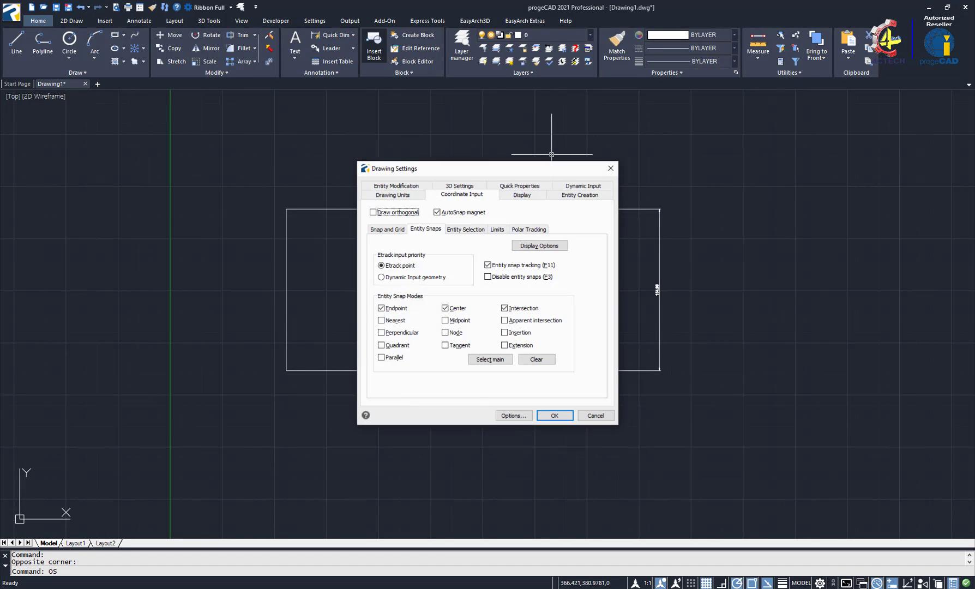
pyautogui.click(398, 186)
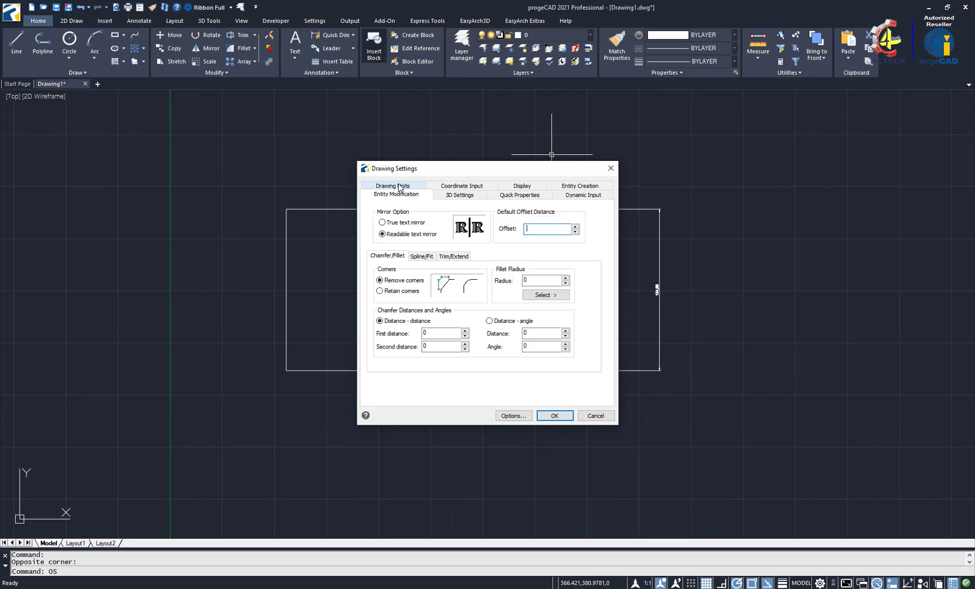
pyautogui.click(482, 195)
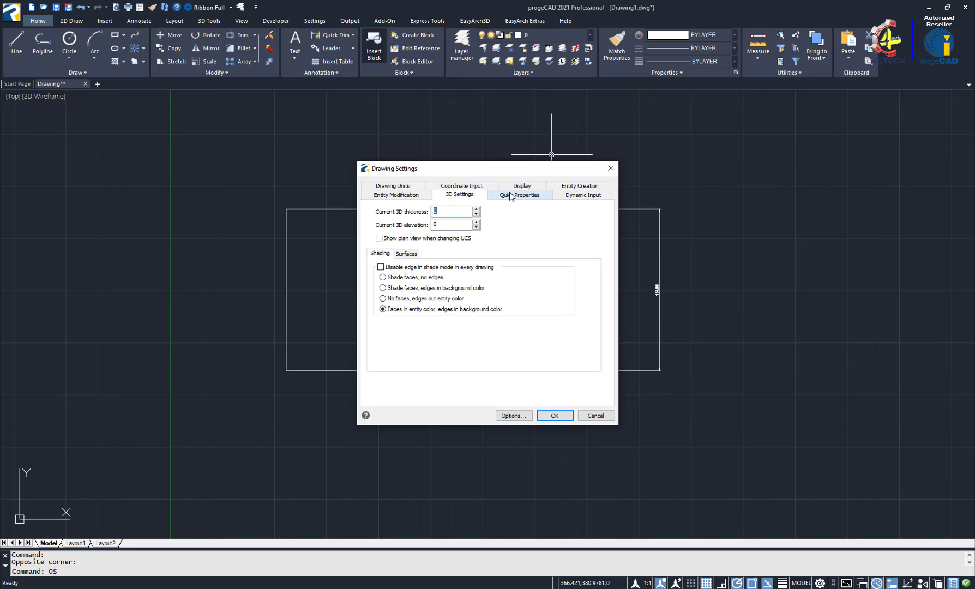
pyautogui.click(396, 195)
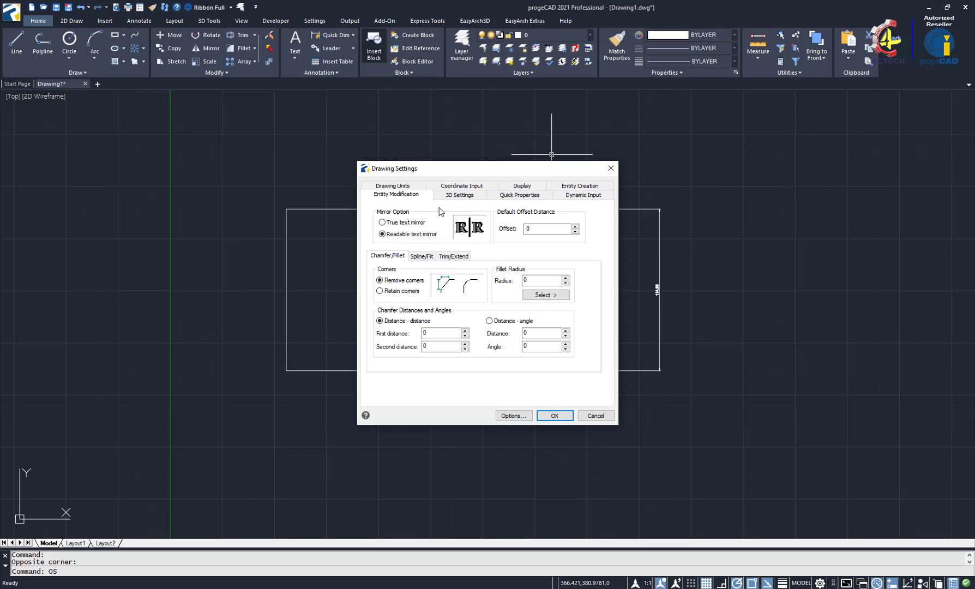
pyautogui.click(522, 187)
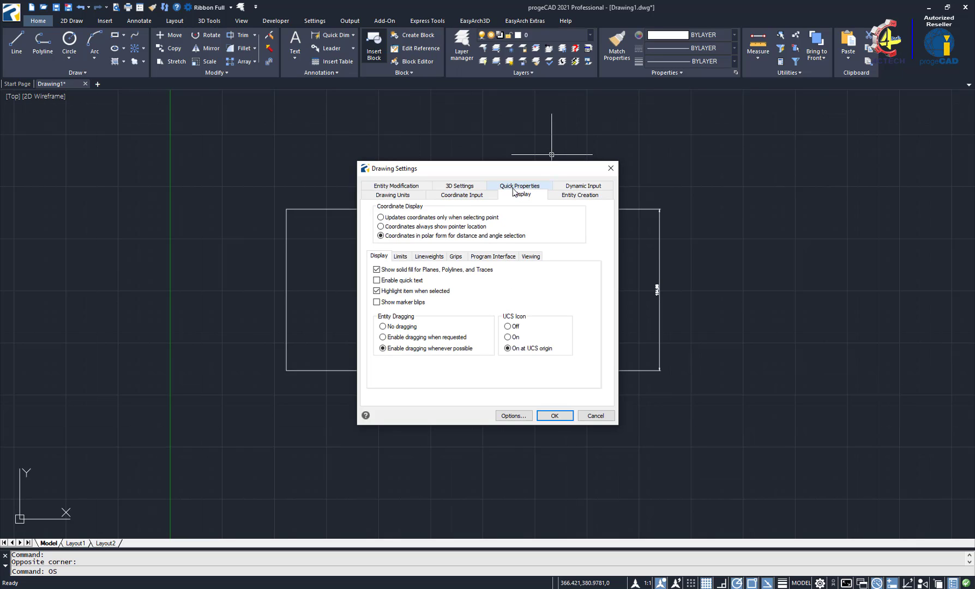
pyautogui.click(583, 187)
pyautogui.click(461, 188)
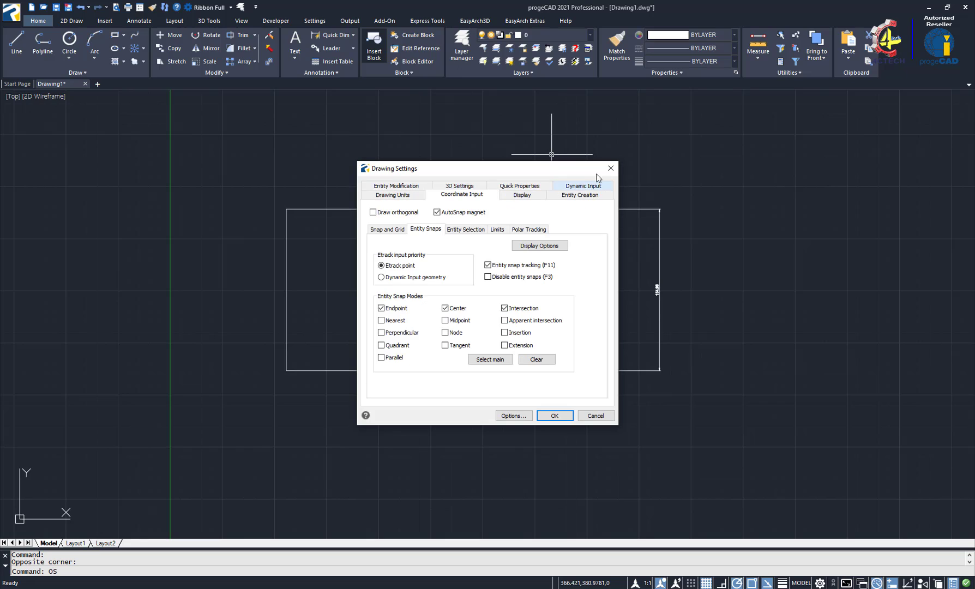
pyautogui.click(611, 169)
pyautogui.click(637, 192)
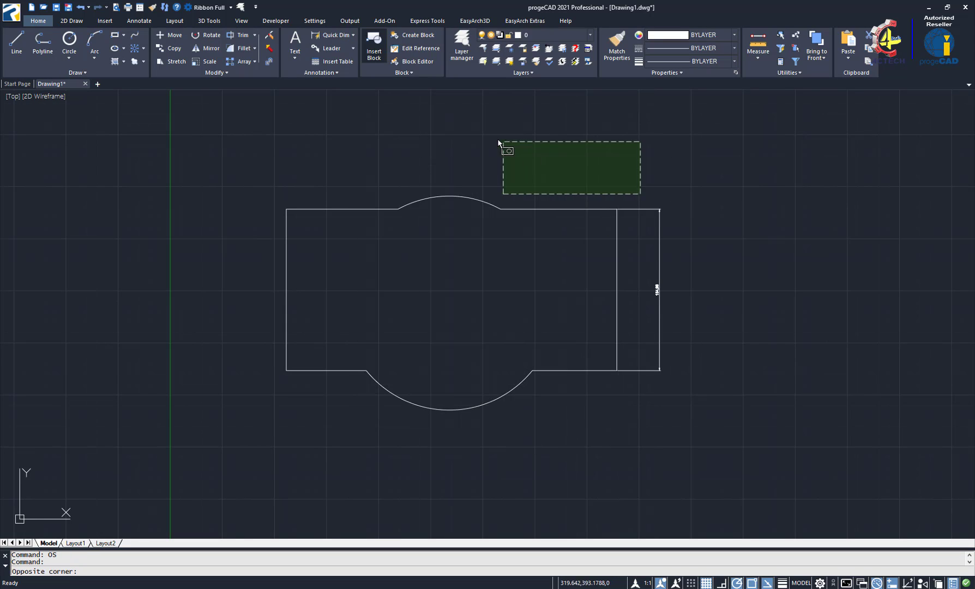
pyautogui.click(501, 144)
pyautogui.click(534, 207)
pyautogui.click(488, 214)
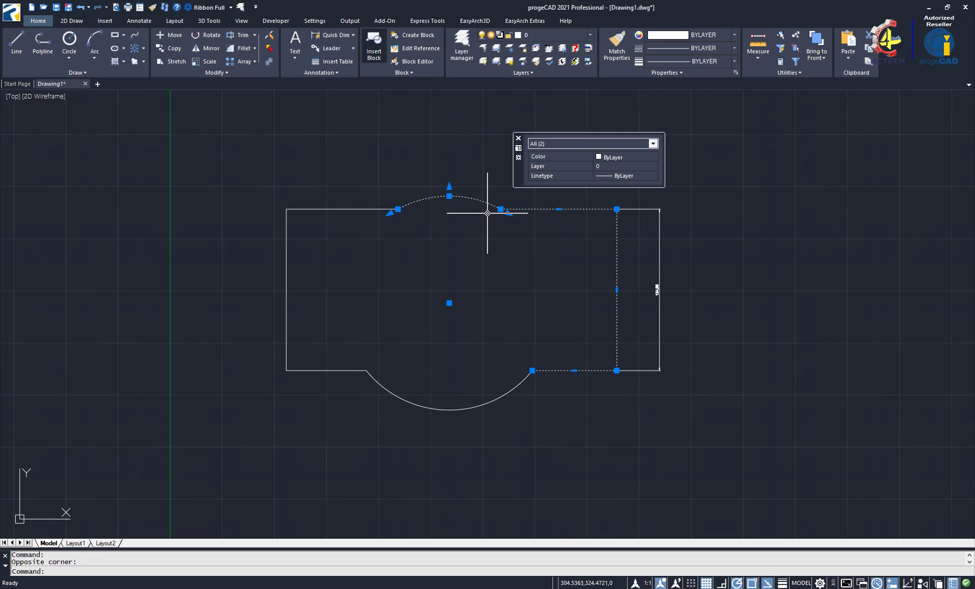
pyautogui.press('Escape')
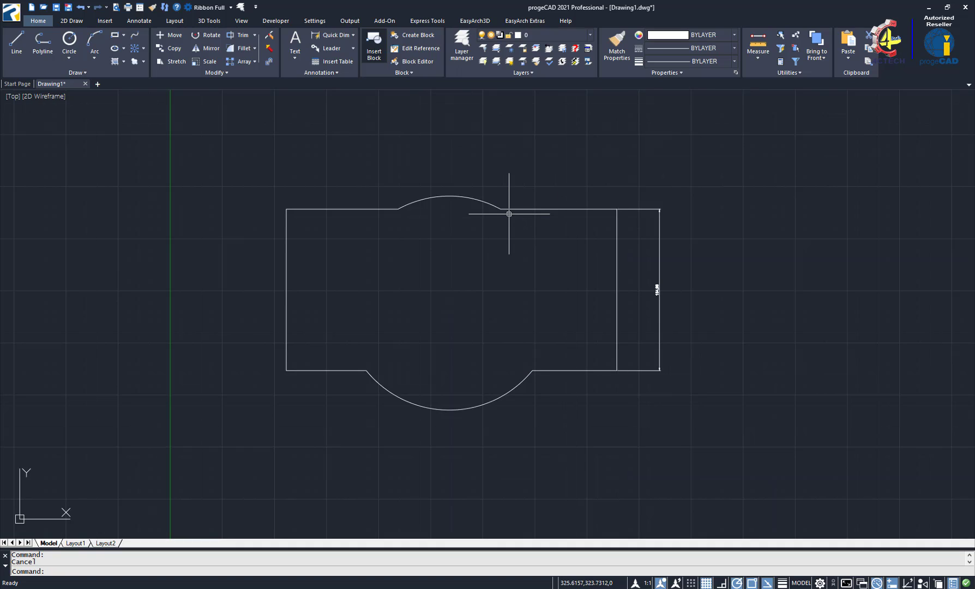
pyautogui.click(209, 21)
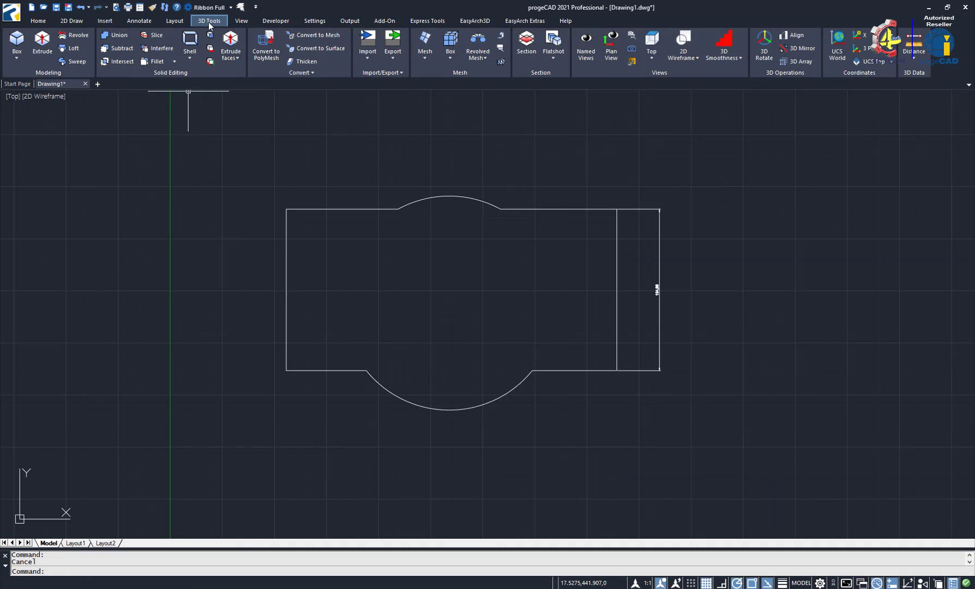
pyautogui.click(348, 21)
pyautogui.click(474, 21)
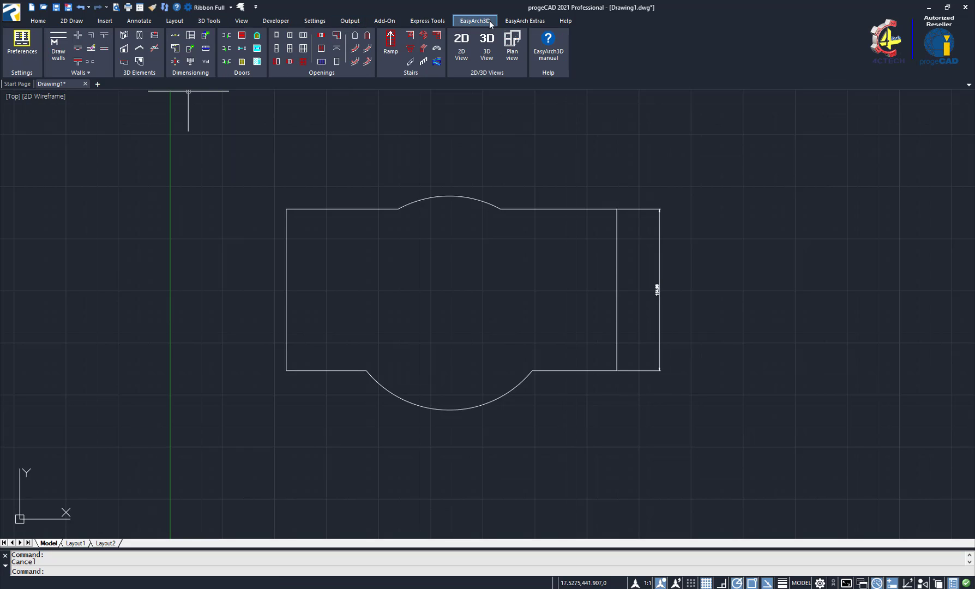
pyautogui.click(529, 22)
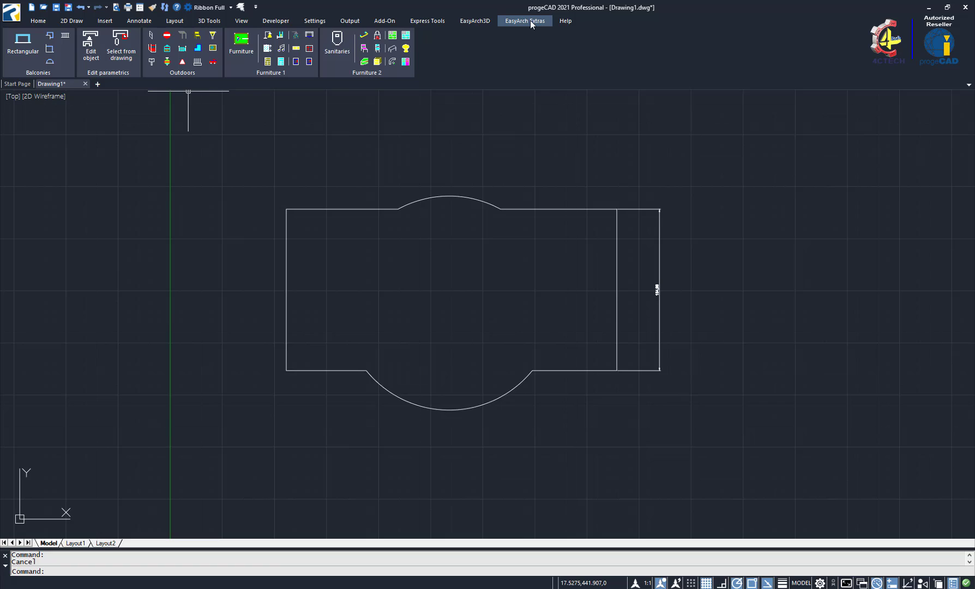
pyautogui.click(73, 23)
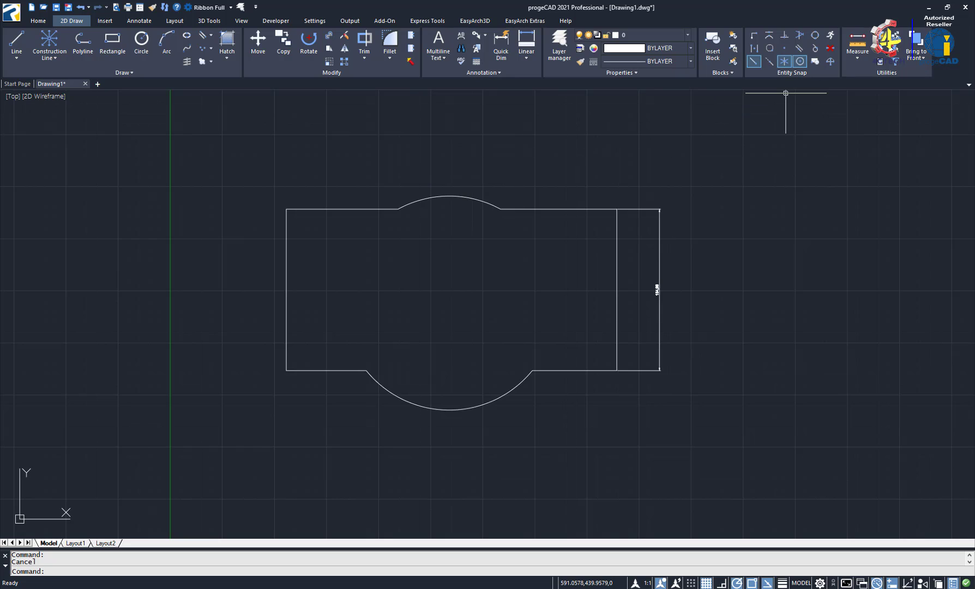
# Step: Exit progeCAD without saving the changes to Drawing1.dwg, and relaunch progeCAD 2021 from the desktop in trial mode
pyautogui.click(965, 7)
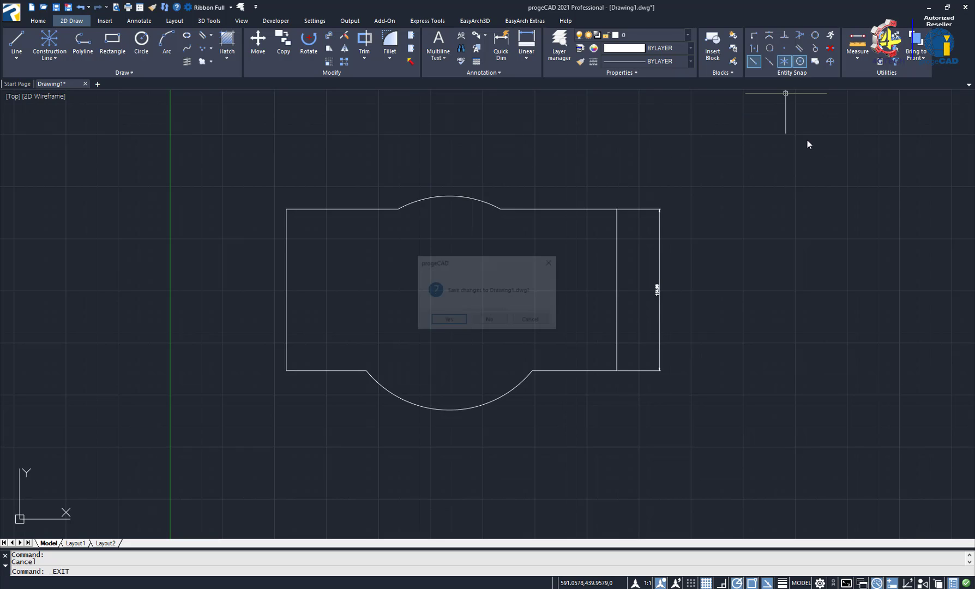
pyautogui.click(489, 319)
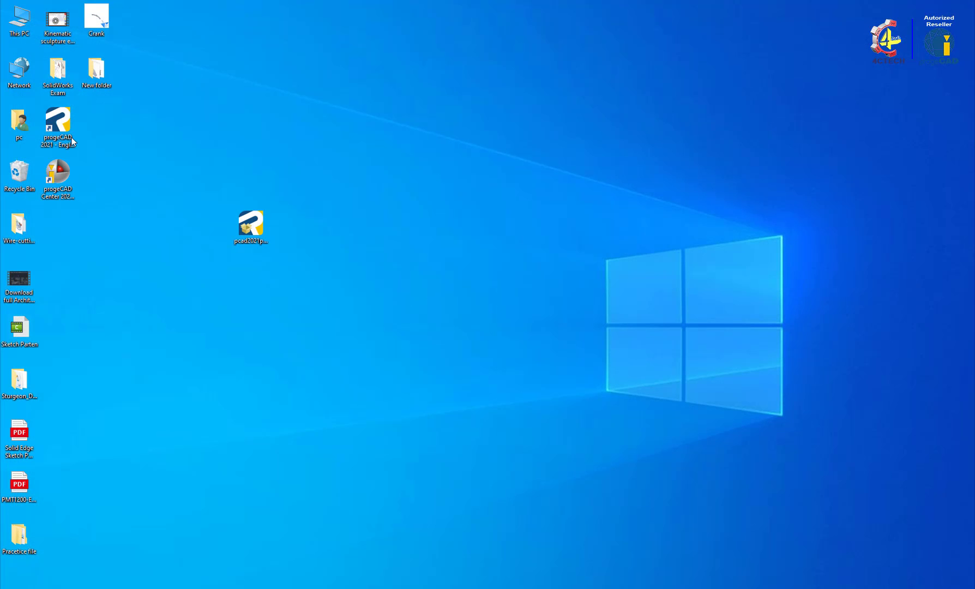
pyautogui.doubleClick(66, 127)
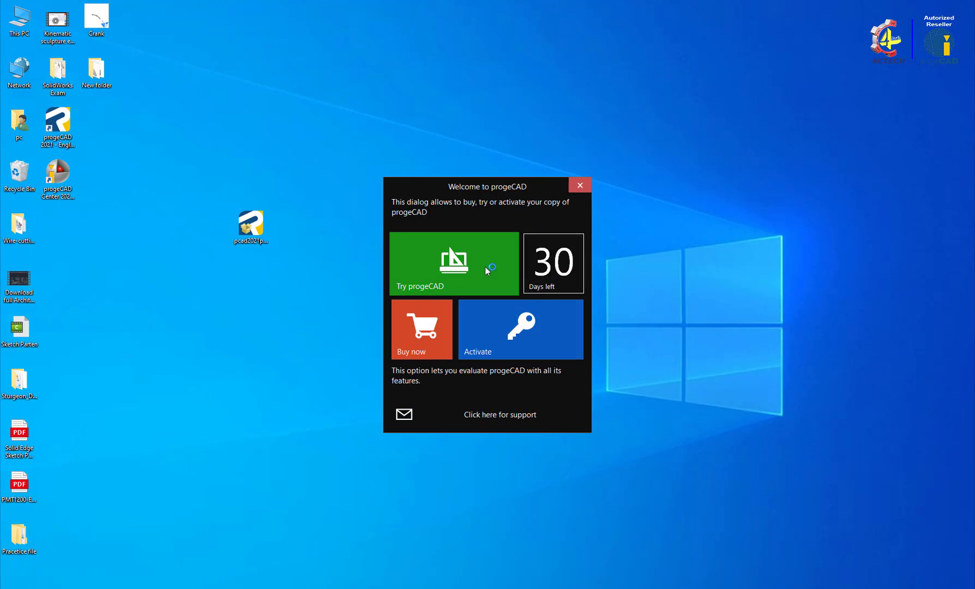
pyautogui.click(554, 278)
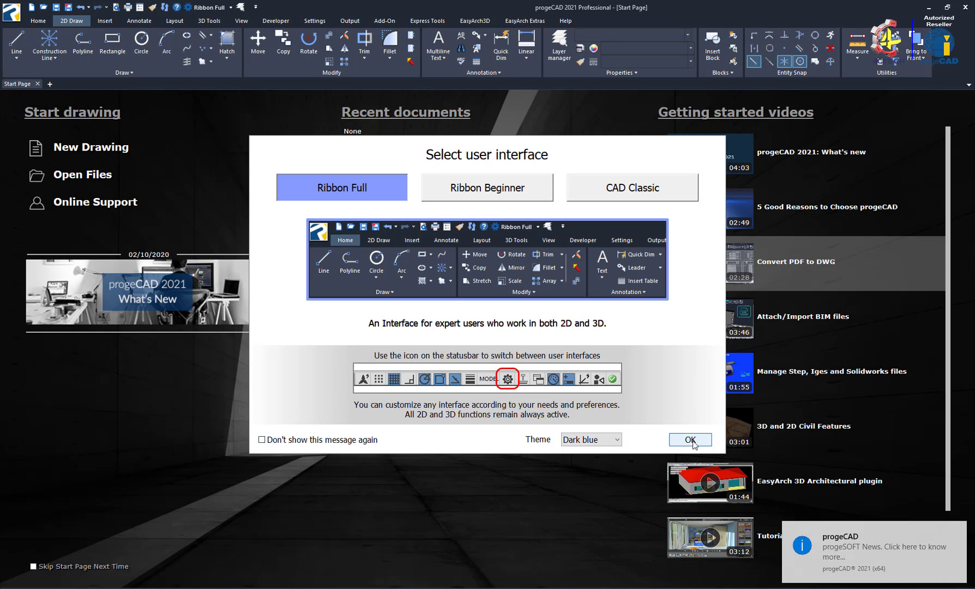
# Step: Preview the Ribbon Beginner interface, and start the program with the CAD Classic interface instead
pyautogui.click(489, 186)
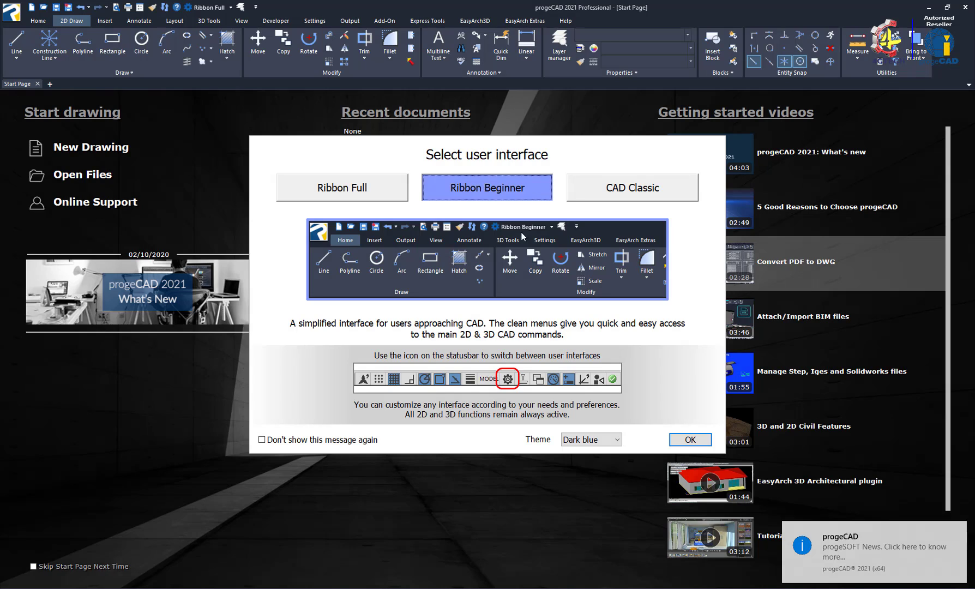
pyautogui.click(608, 197)
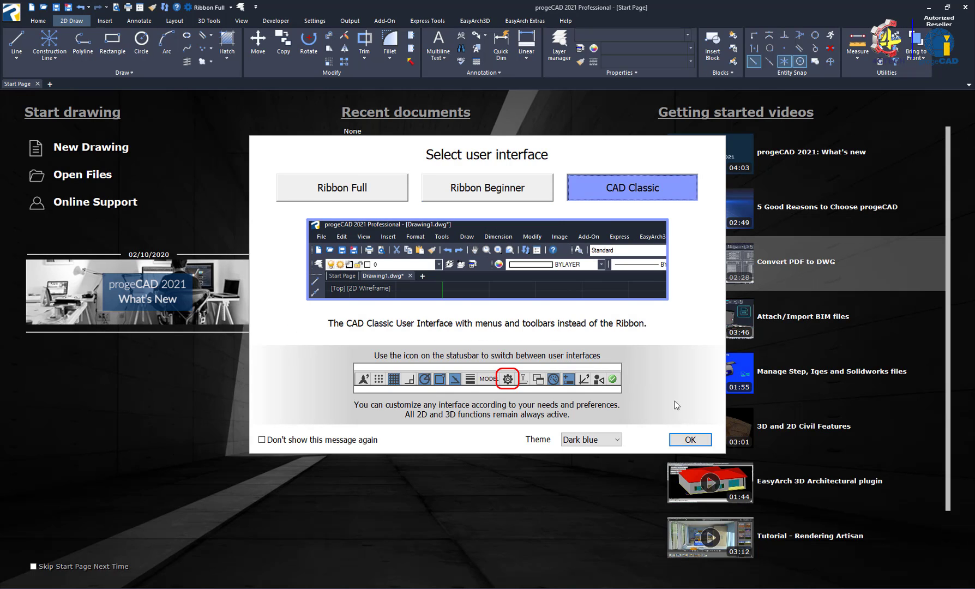
pyautogui.click(688, 440)
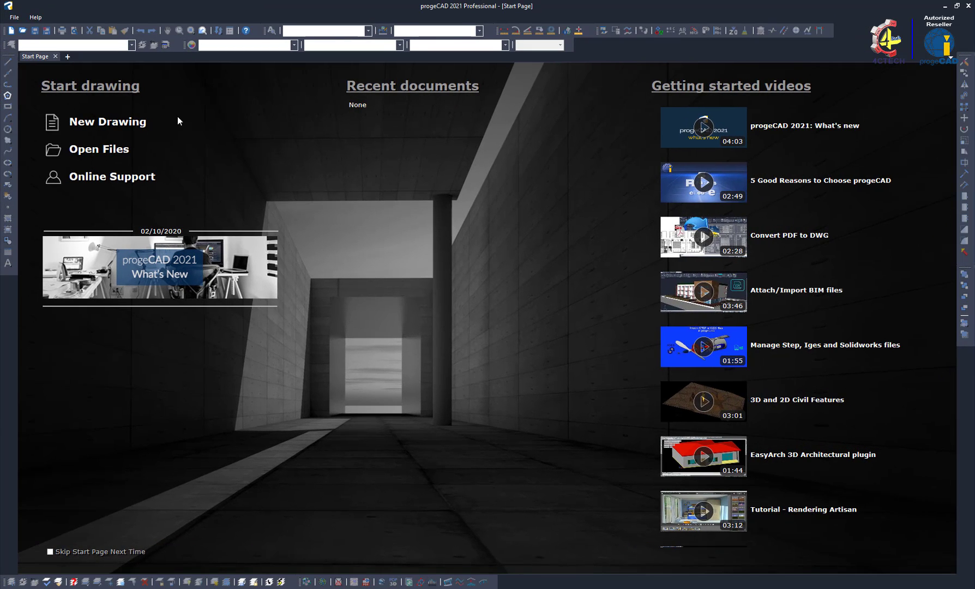
# Step: Create a new drawing from the pcadiso template
pyautogui.click(102, 122)
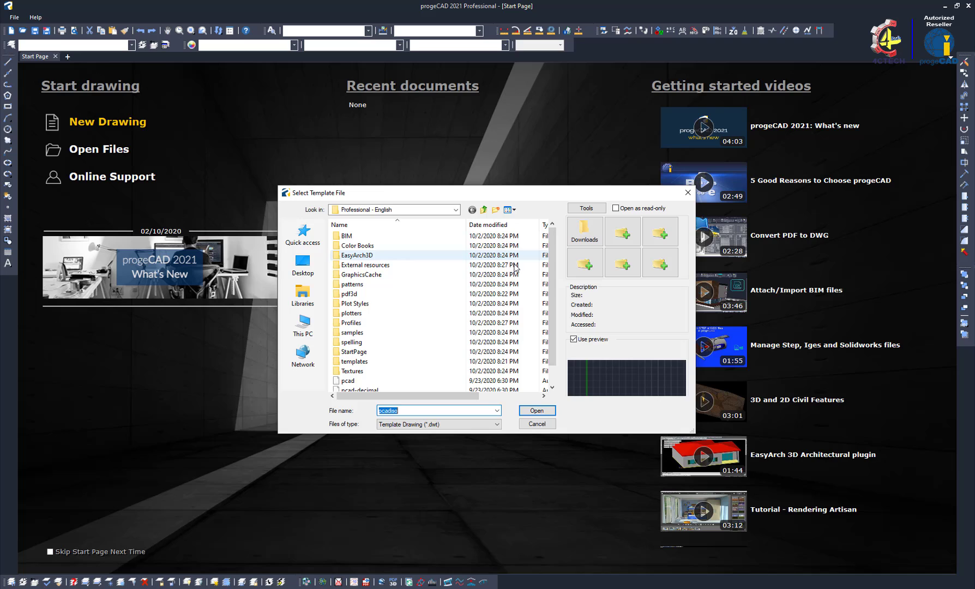
pyautogui.click(533, 411)
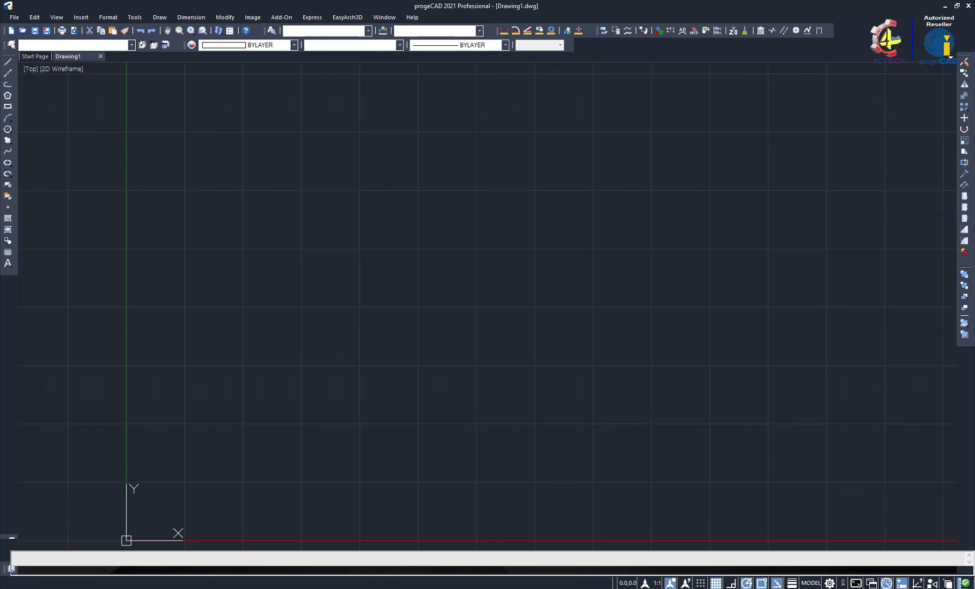
pyautogui.click(546, 356)
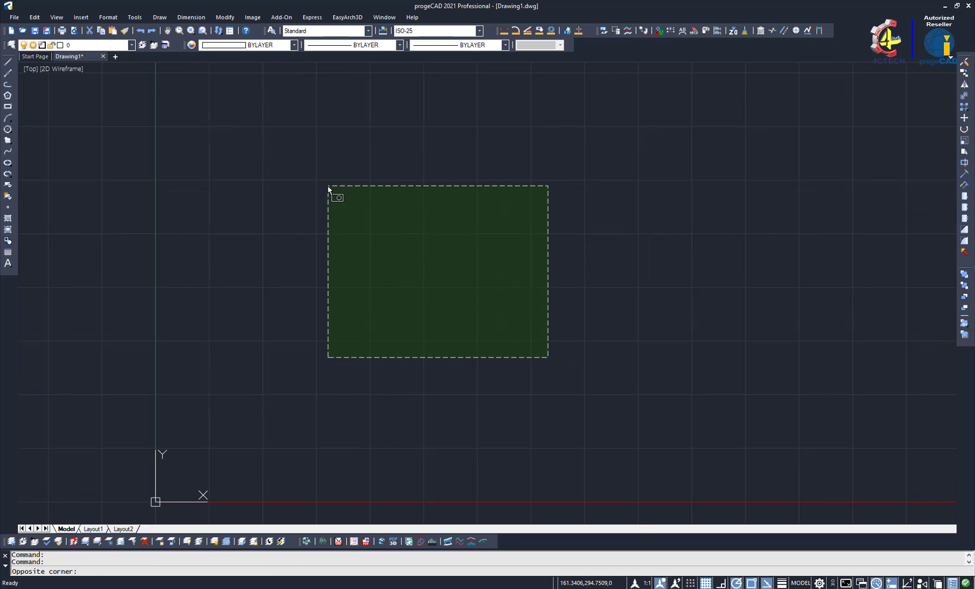
pyautogui.click(329, 188)
pyautogui.click(348, 17)
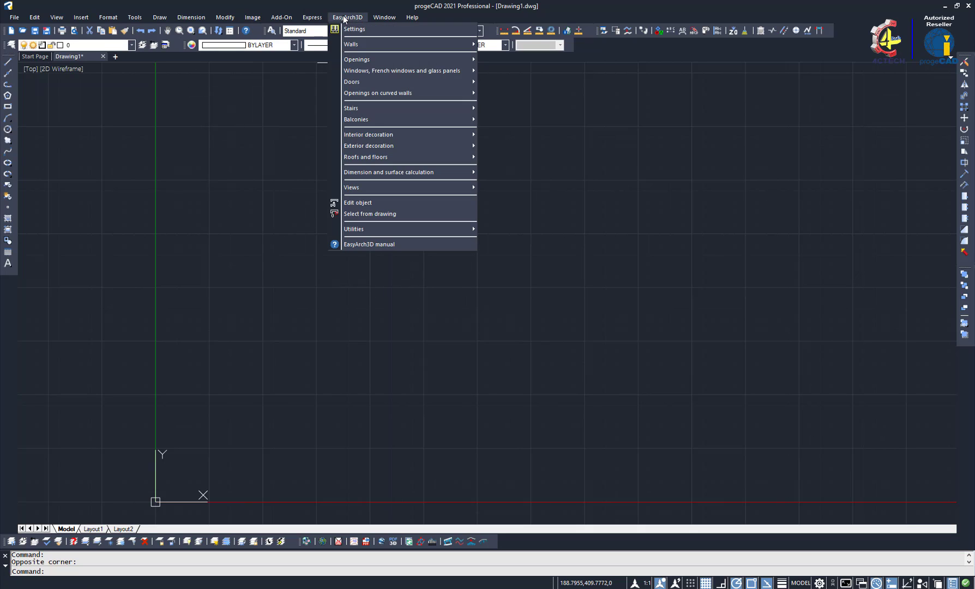
pyautogui.moveTo(390, 193)
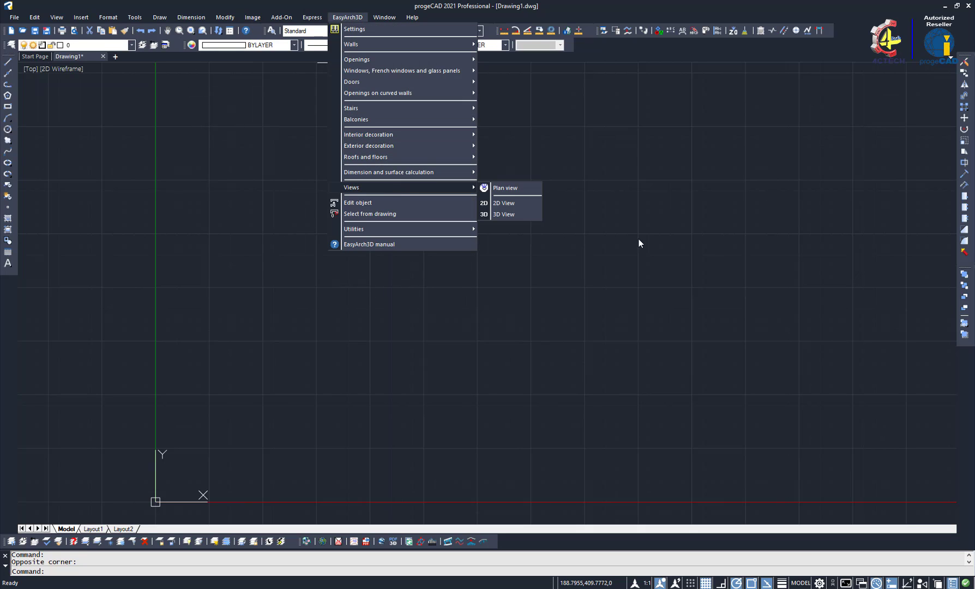
pyautogui.click(693, 265)
pyautogui.click(249, 136)
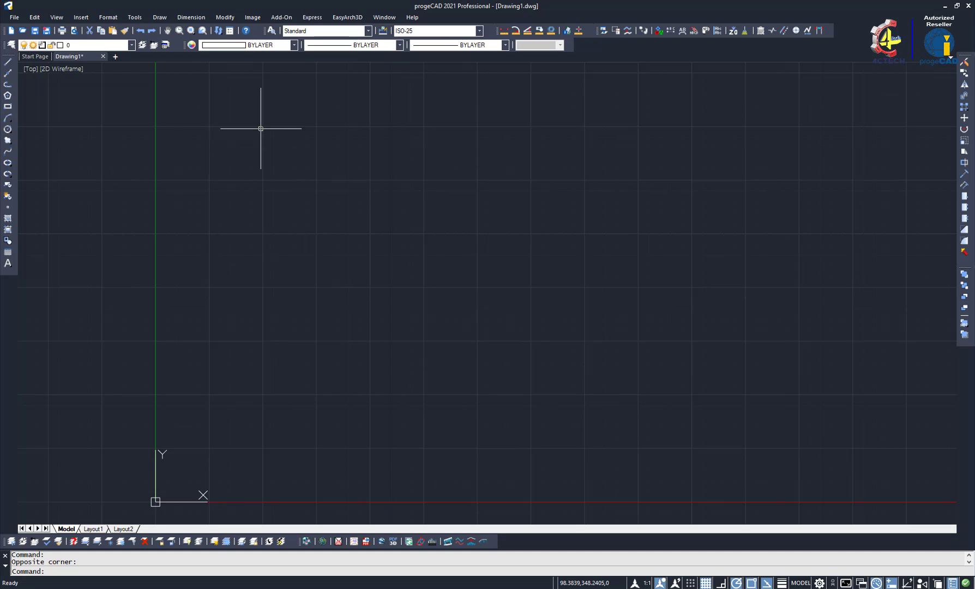
# Step: Move the Draw toolbar to the opposite side of the drawing area, docking it directly below the modify and draw-order tools
pyautogui.moveTo(19, 56)
pyautogui.mouseDown()
pyautogui.moveTo(779, 326)
pyautogui.moveTo(911, 382)
pyautogui.moveTo(970, 351)
pyautogui.mouseUp()
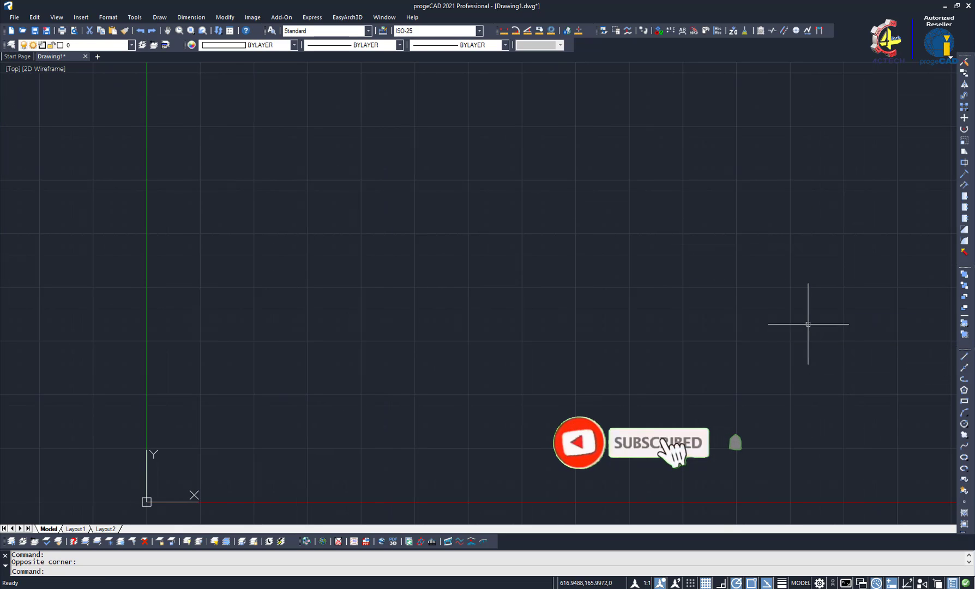